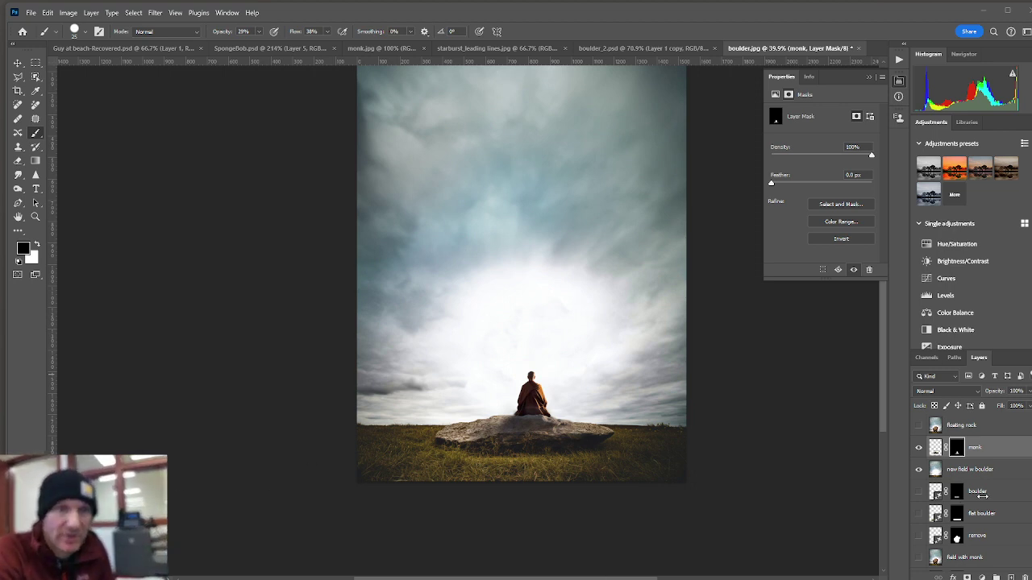
# - Toggle the floating rock layer's visibility on and off to compare, leaving it hidden
pyautogui.click(933, 430)
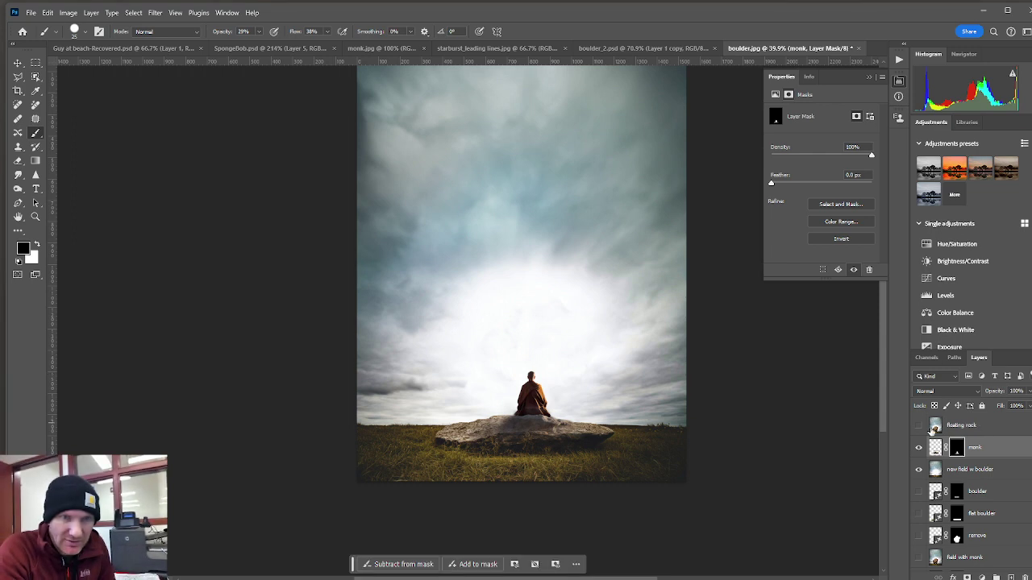
pyautogui.click(917, 426)
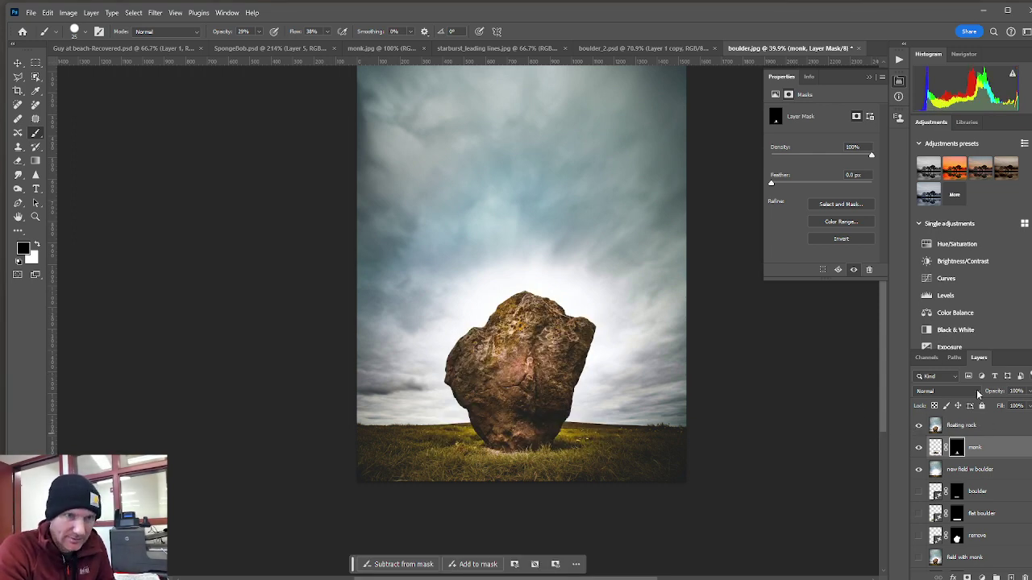
pyautogui.click(919, 425)
pyautogui.click(919, 425)
pyautogui.click(919, 425)
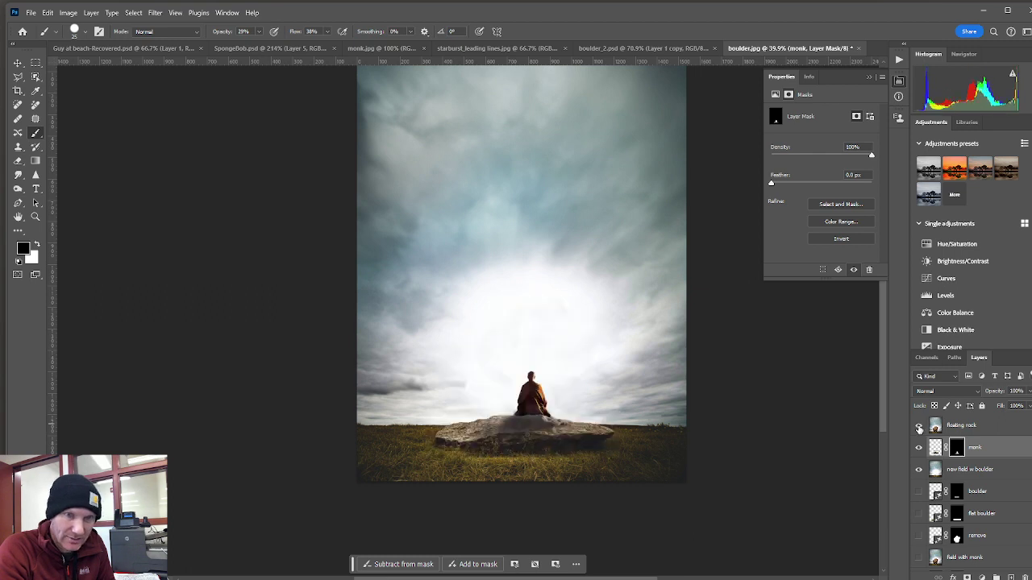
pyautogui.click(919, 425)
pyautogui.click(919, 427)
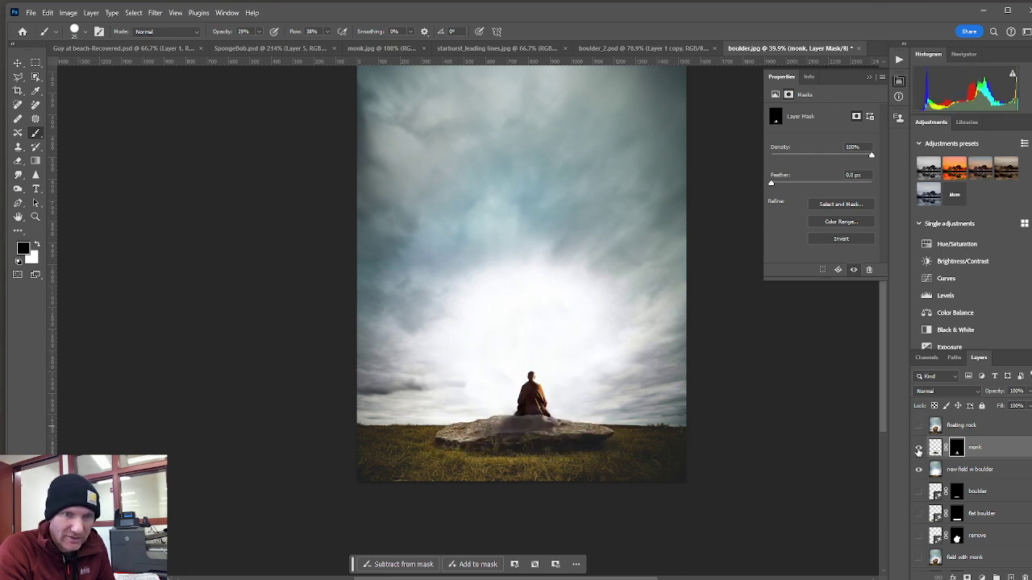
# - Toggle the monk layer's visibility repeatedly to compare, ending with it hidden
pyautogui.click(918, 450)
pyautogui.click(918, 450)
pyautogui.click(918, 450)
pyautogui.click(918, 450)
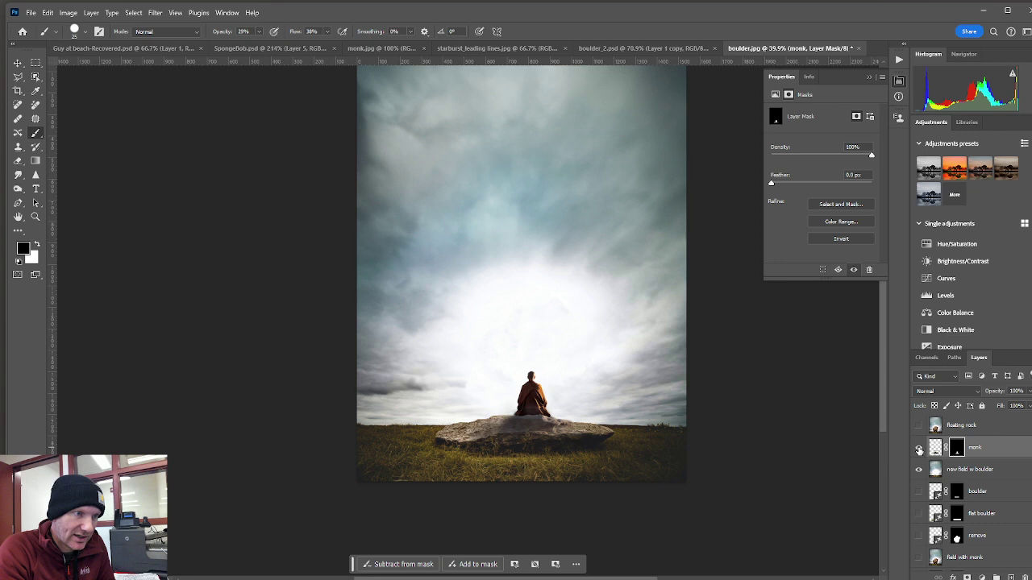
pyautogui.click(918, 450)
pyautogui.click(919, 450)
pyautogui.click(918, 449)
pyautogui.click(918, 450)
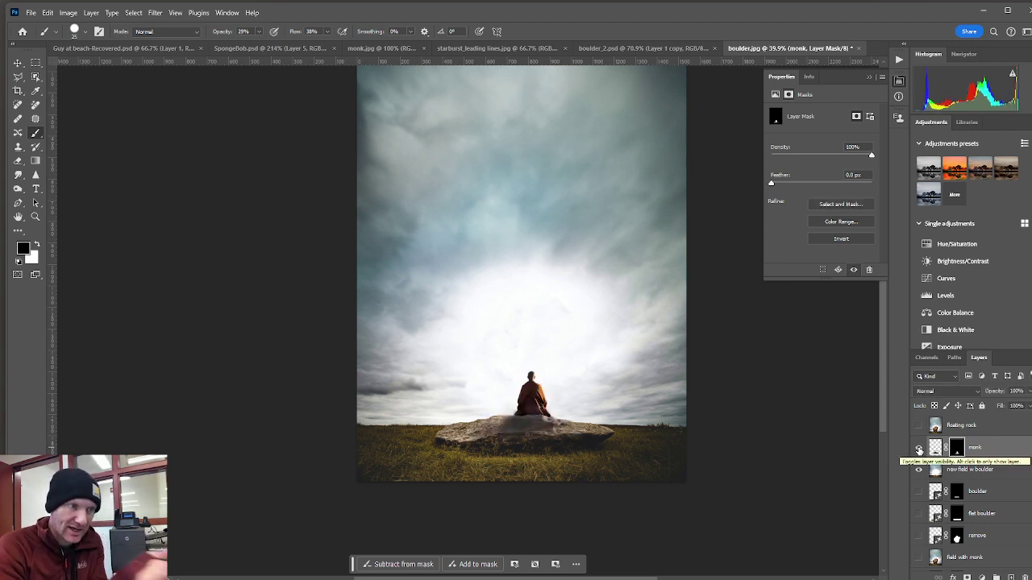
pyautogui.click(918, 450)
pyautogui.click(918, 450)
pyautogui.click(918, 450)
pyautogui.click(918, 450)
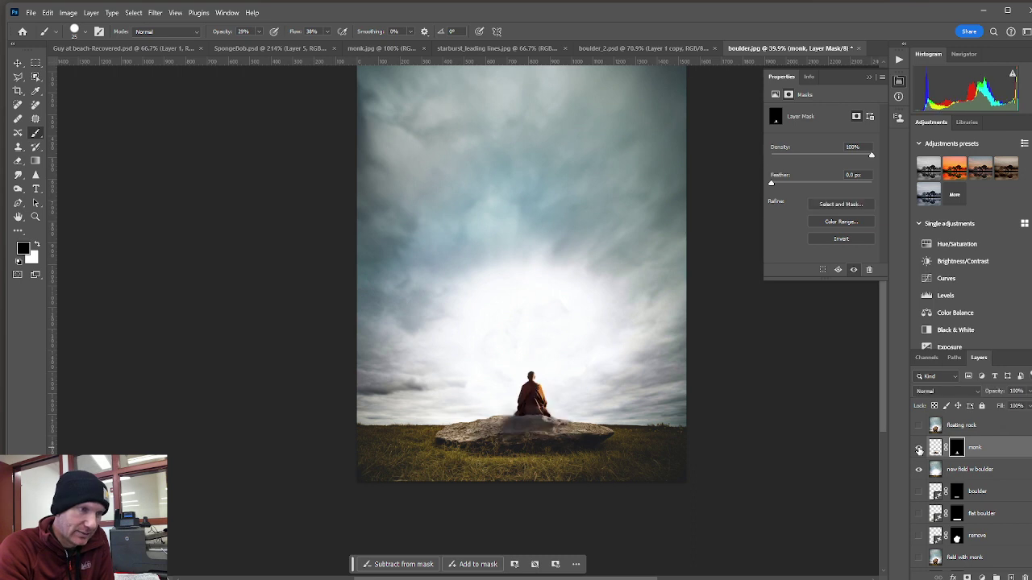
pyautogui.click(918, 450)
pyautogui.click(918, 449)
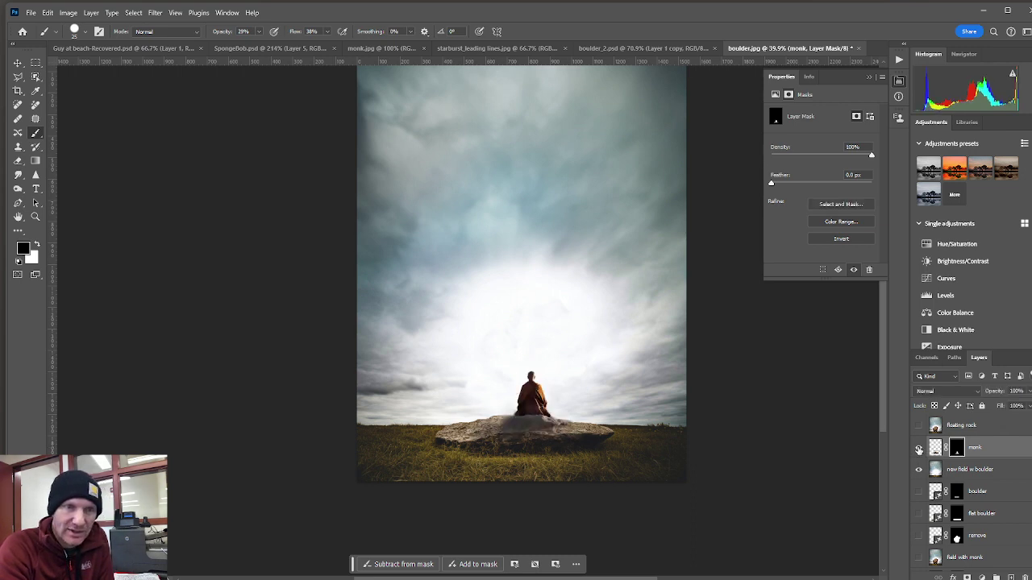
pyautogui.click(918, 450)
# - Flick the field background off and on, show the monk and floating rock again, and select the rock layer
pyautogui.click(919, 472)
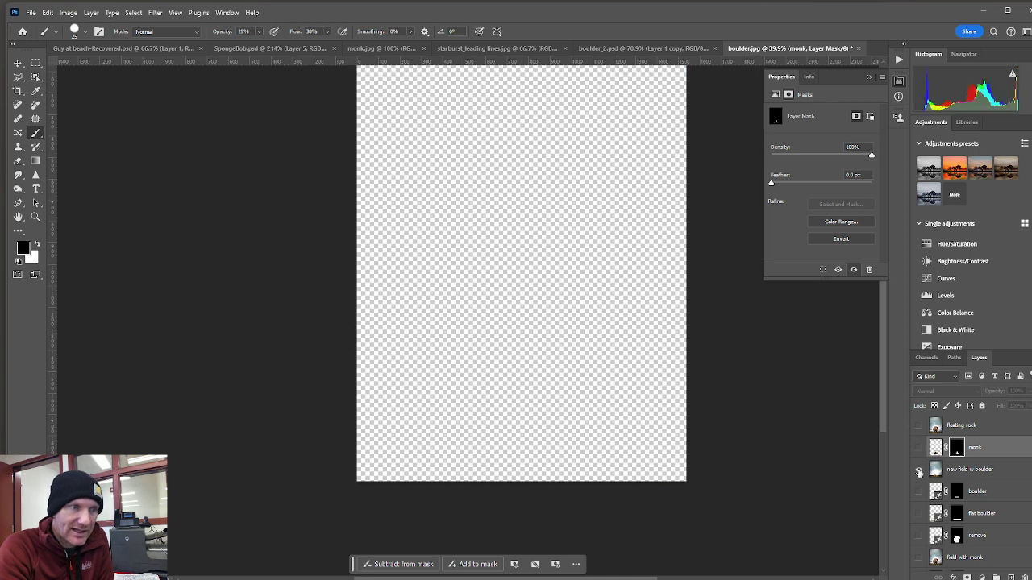
pyautogui.click(918, 471)
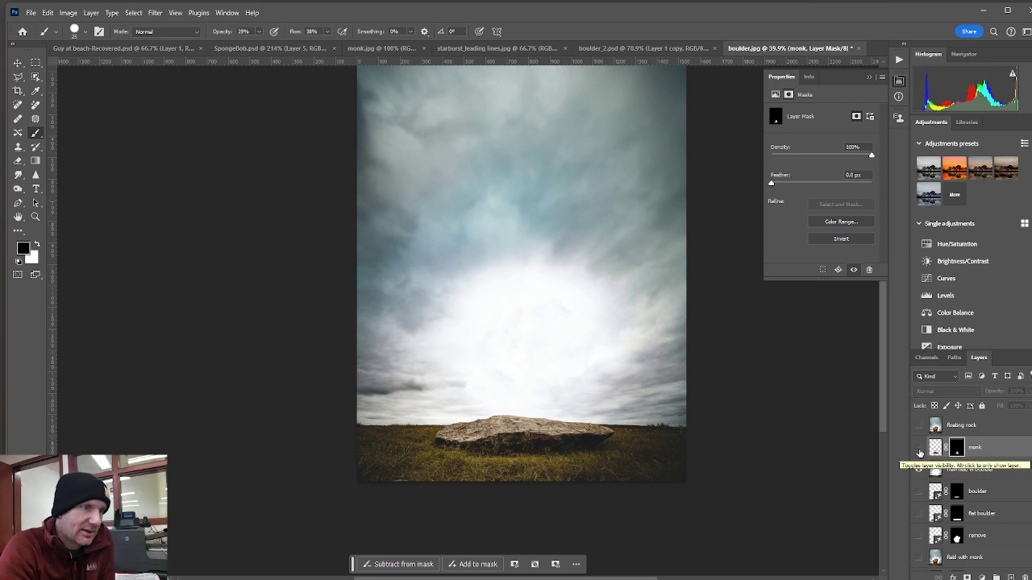
pyautogui.click(919, 447)
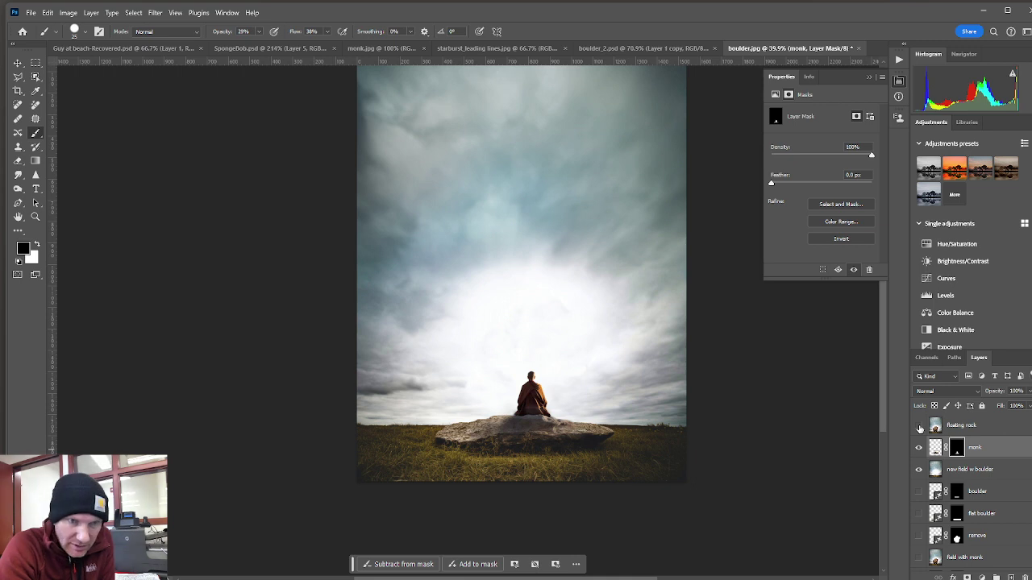
pyautogui.click(919, 426)
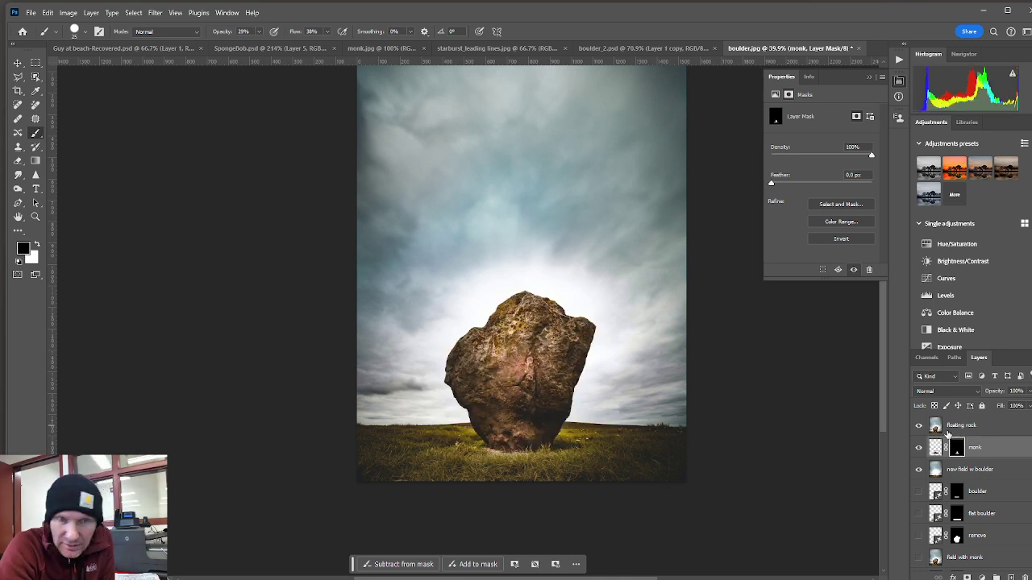
pyautogui.click(950, 427)
# - Move the floating rock layer about 748 px straight up so the monk shows below
pyautogui.click(17, 63)
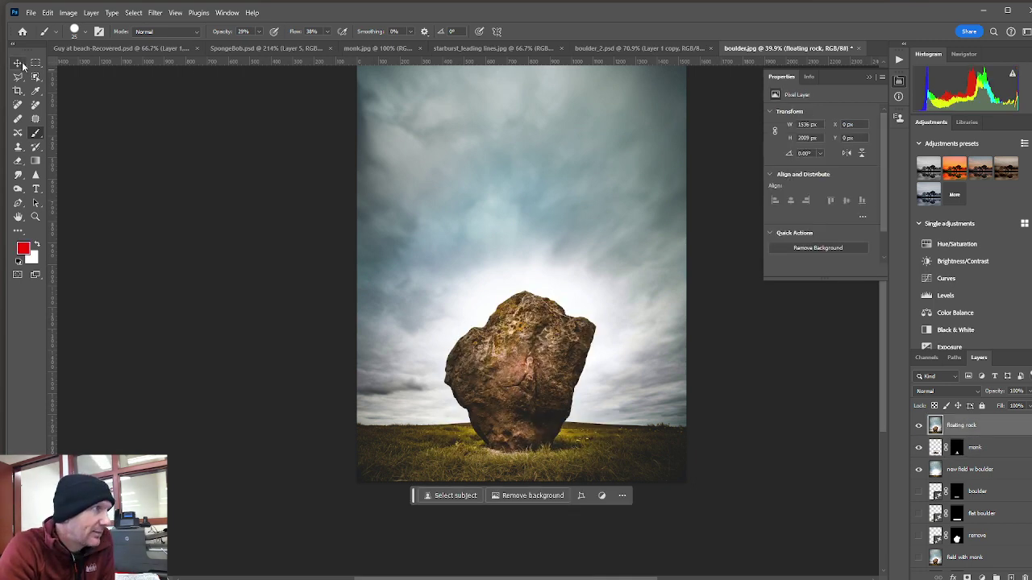
pyautogui.moveTo(520, 401); pyautogui.dragTo(537, 262)
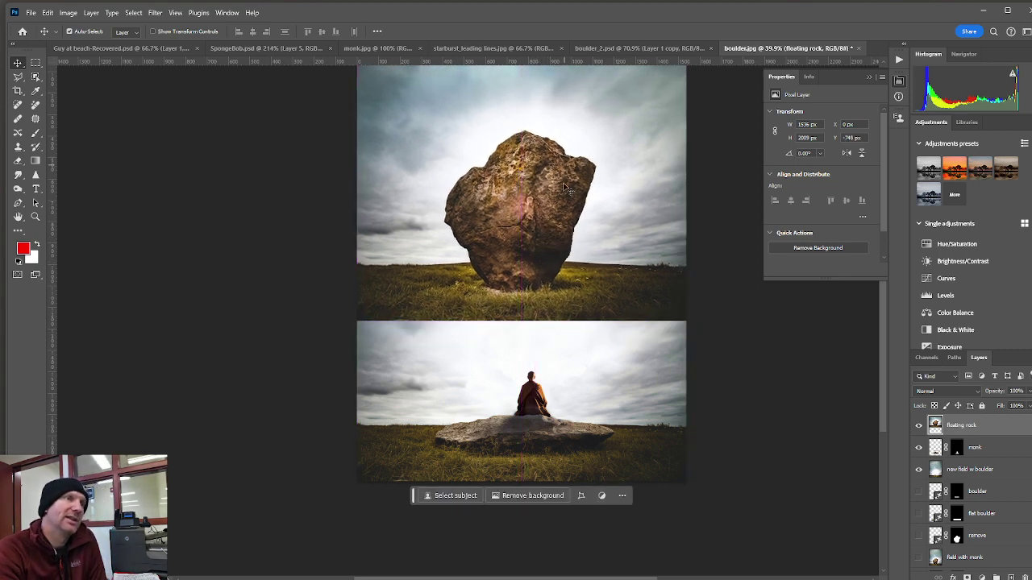
pyautogui.scroll(-5, 566, 216)
pyautogui.scroll(3, 580, 196)
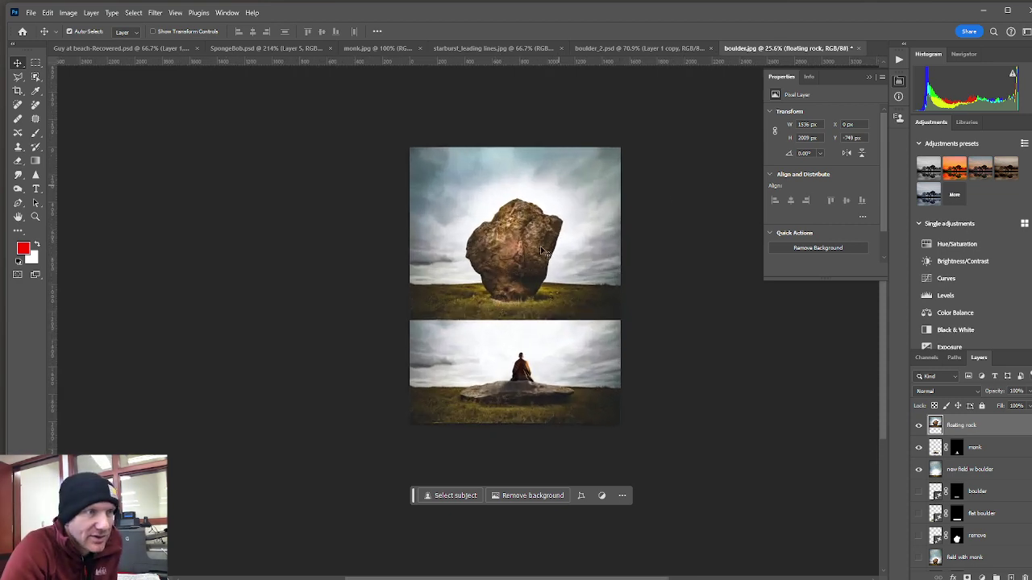
# - Select the boulder with Object Selection and add a layer mask that keeps only the boulder
pyautogui.click(36, 77)
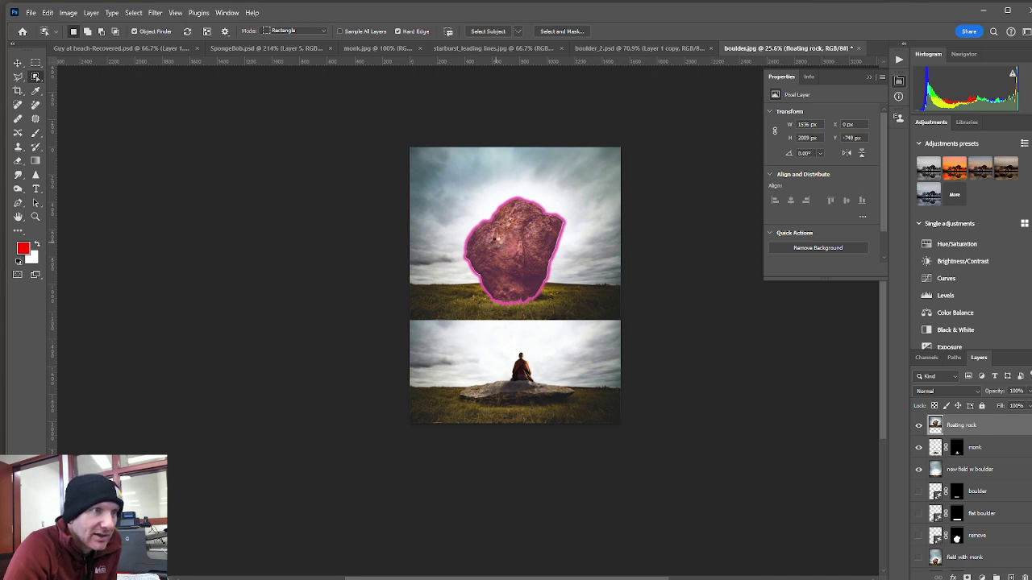
pyautogui.click(574, 289)
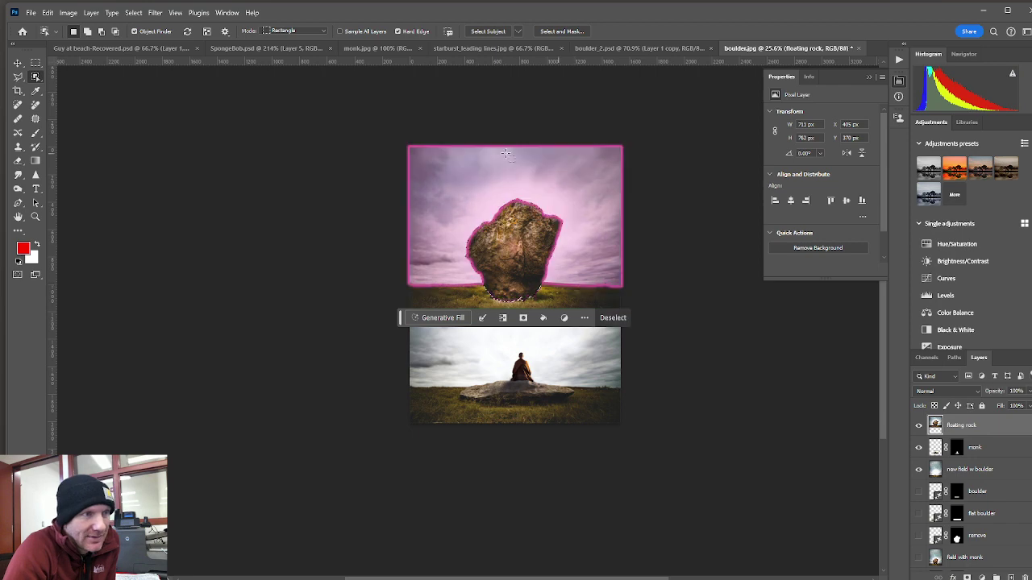
pyautogui.hotkey('ctrl', '0')
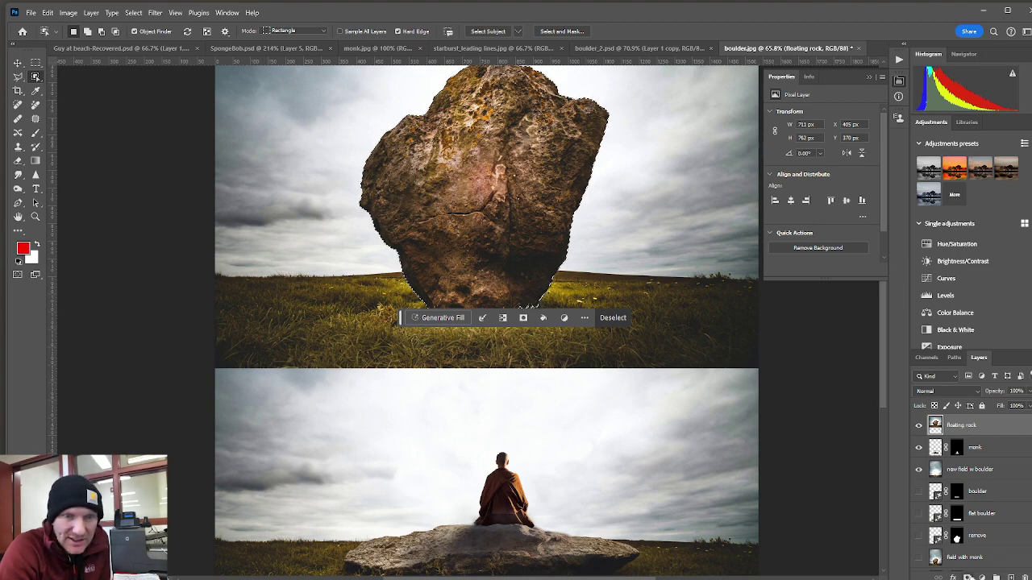
pyautogui.click(968, 577)
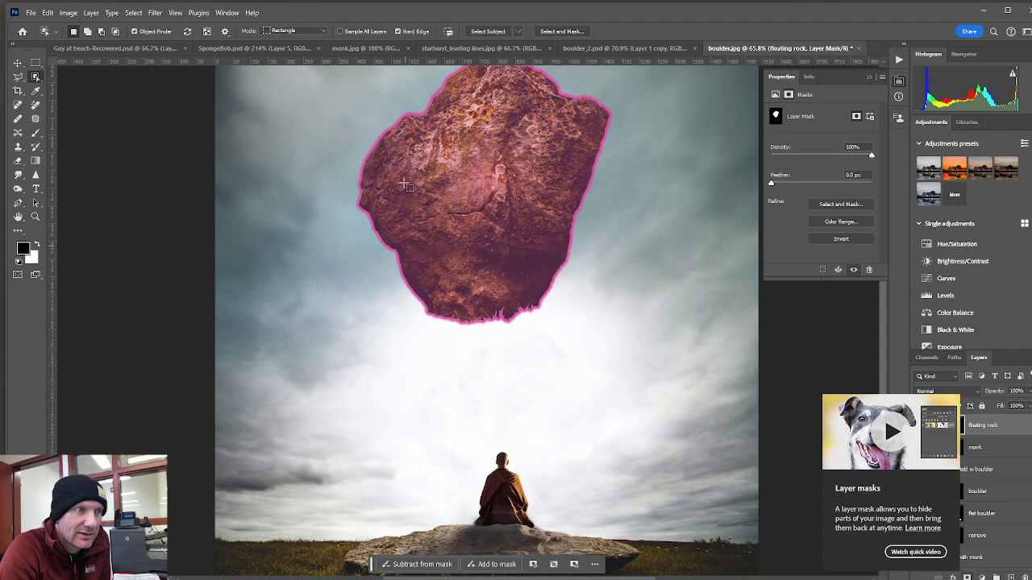
pyautogui.scroll(-3, 597, 428)
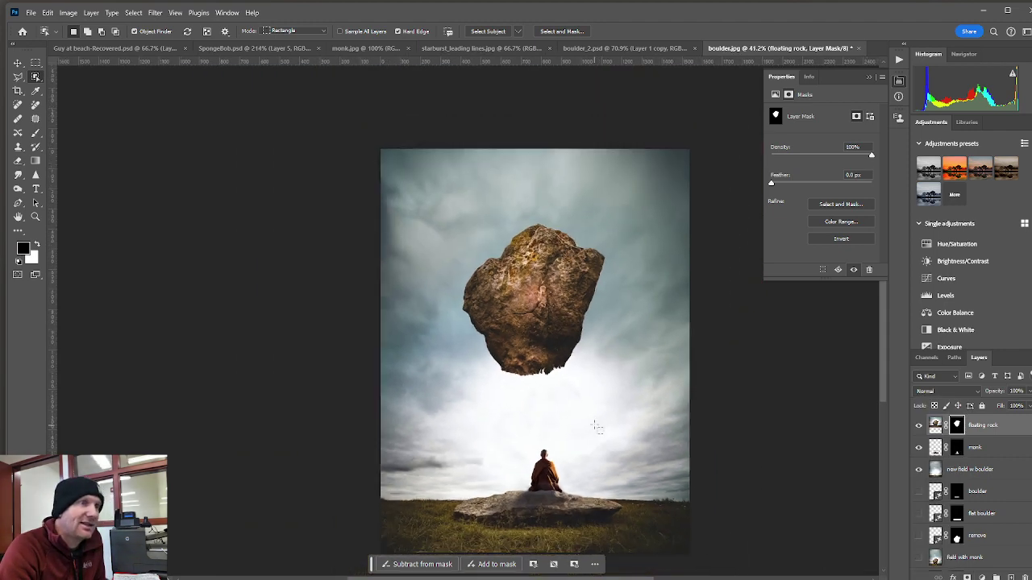
pyautogui.scroll(5, 592, 430)
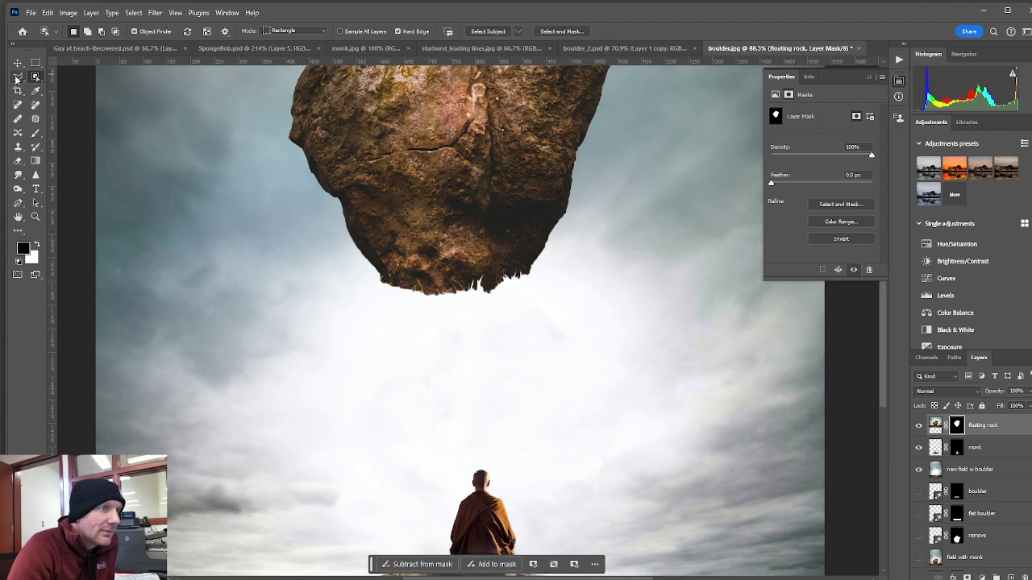
# - Draw a Polygonal Lasso selection around the boulder's grassy underside and the sky just below
pyautogui.scroll(6, 496, 303)
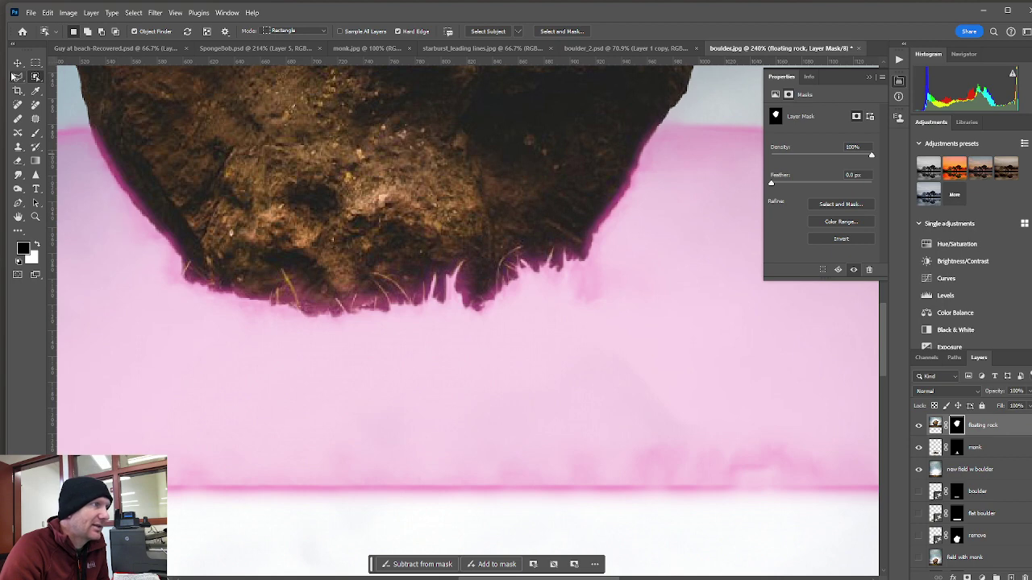
pyautogui.click(18, 76)
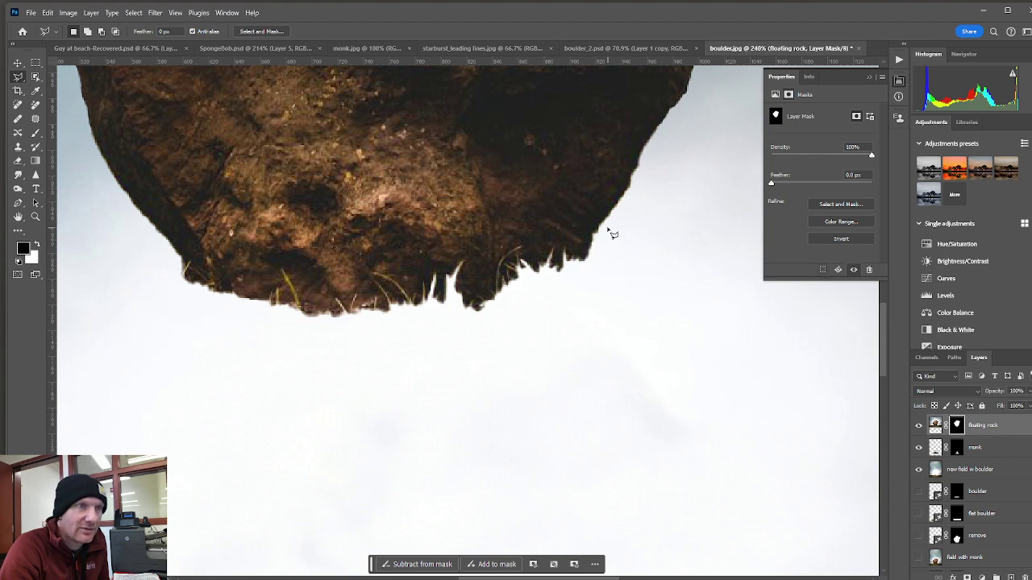
pyautogui.moveTo(608, 233)
pyautogui.mouseDown()
pyautogui.moveTo(584, 241)
pyautogui.moveTo(514, 238)
pyautogui.moveTo(392, 272)
pyautogui.moveTo(364, 257)
pyautogui.moveTo(337, 266)
pyautogui.moveTo(180, 248)
pyautogui.mouseUp()
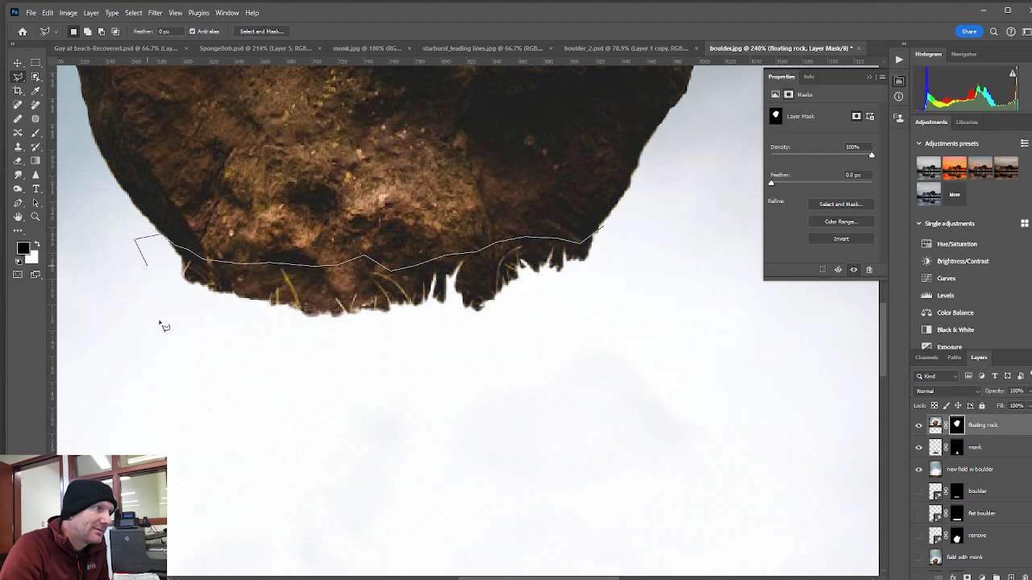
pyautogui.click(208, 367)
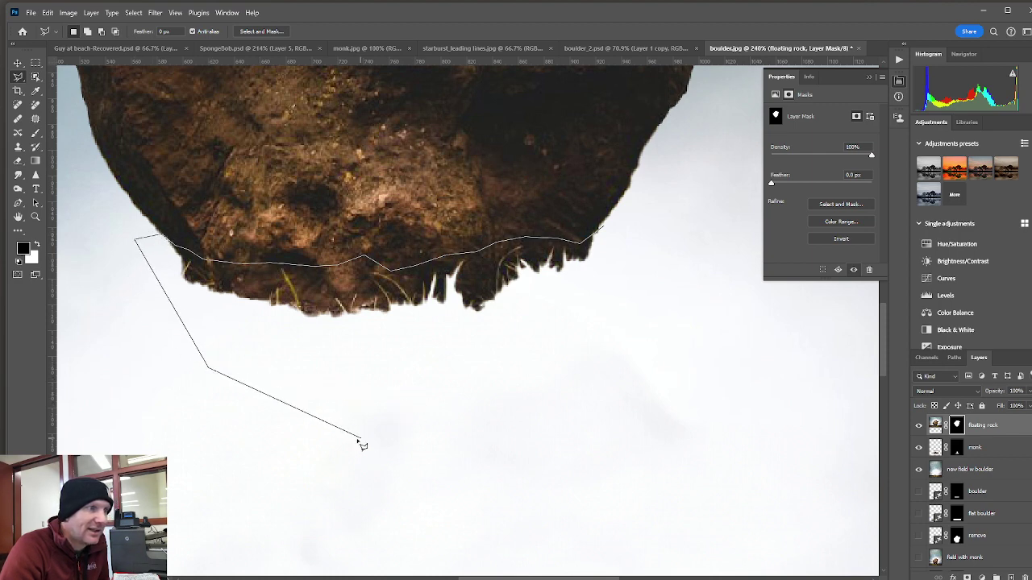
pyautogui.click(365, 437)
pyautogui.click(595, 362)
pyautogui.click(648, 255)
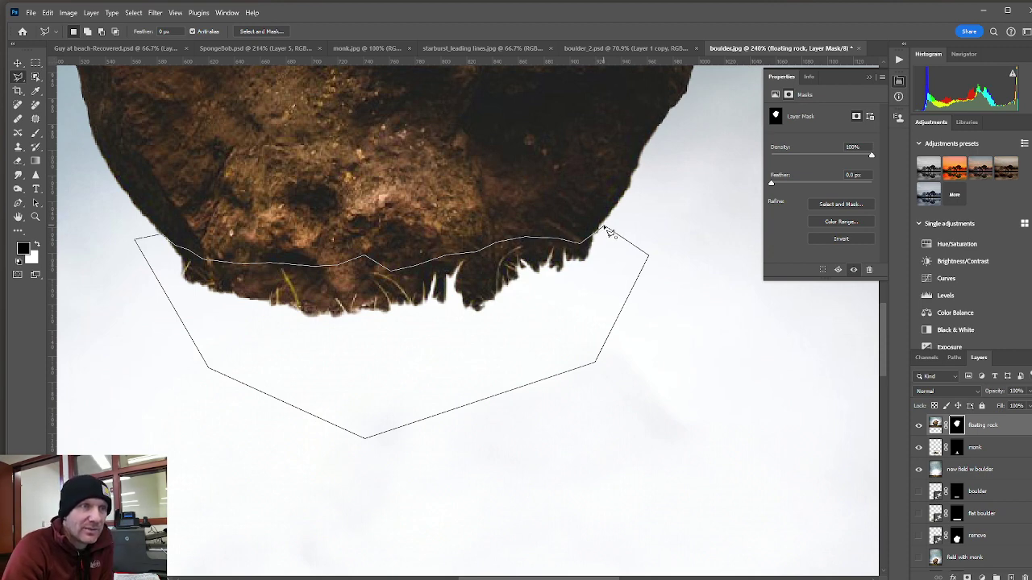
pyautogui.doubleClick(608, 232)
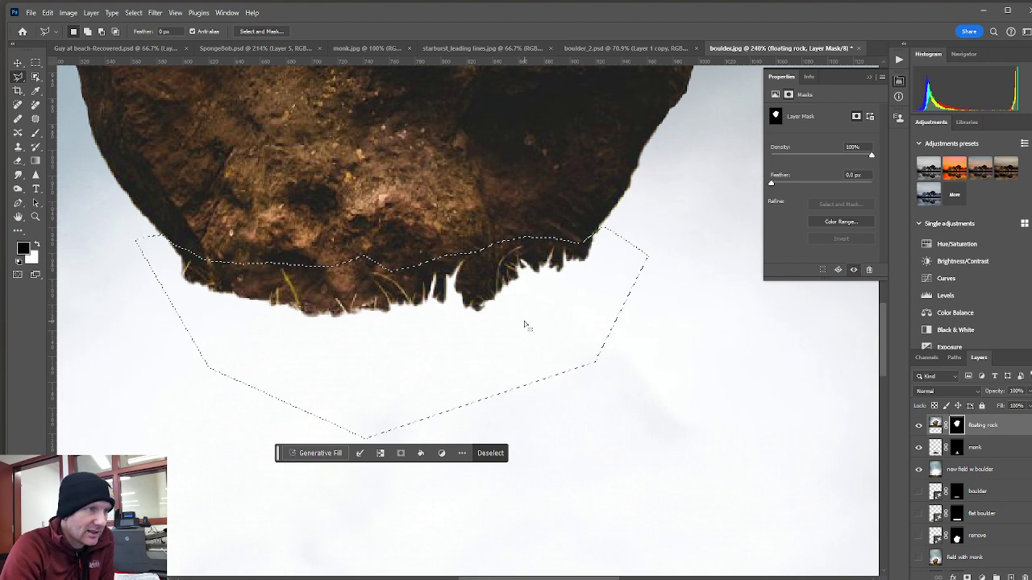
# - Set up the Brush at about size 50 with 100% opacity
pyautogui.press('b')
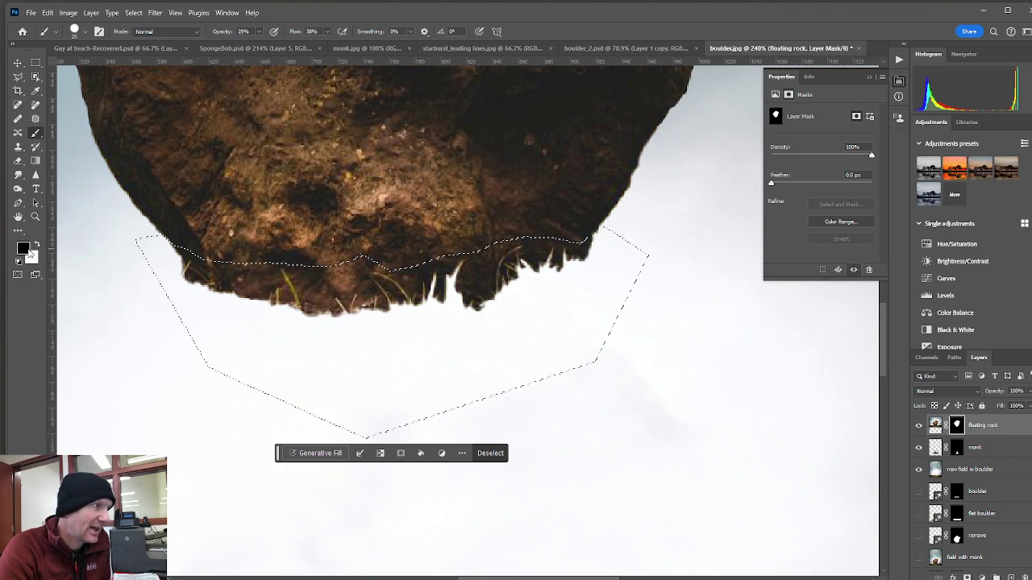
pyautogui.press(']')
pyautogui.press(']')
pyautogui.press(']')
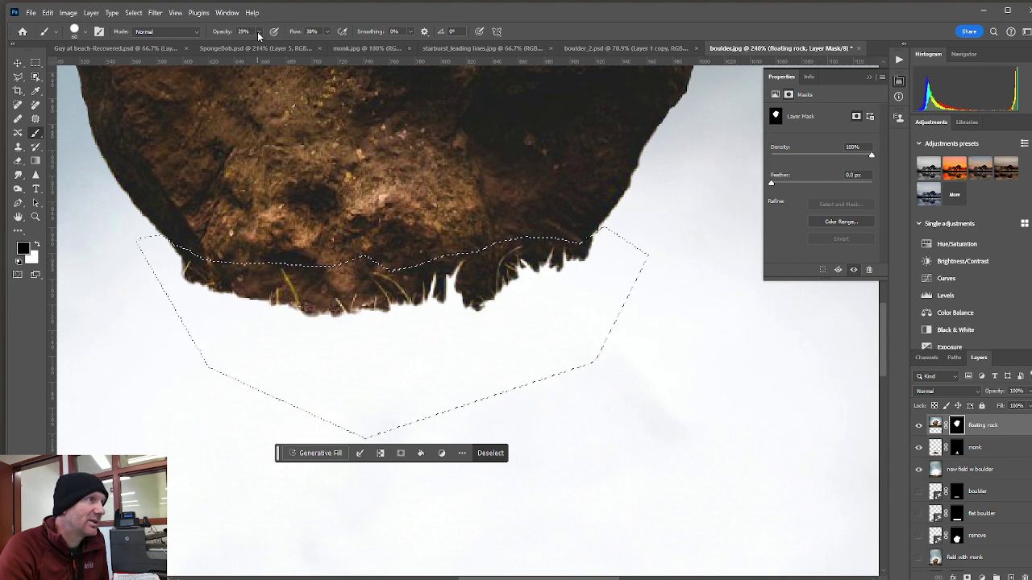
pyautogui.click(257, 31)
pyautogui.moveTo(255, 48); pyautogui.dragTo(348, 55)
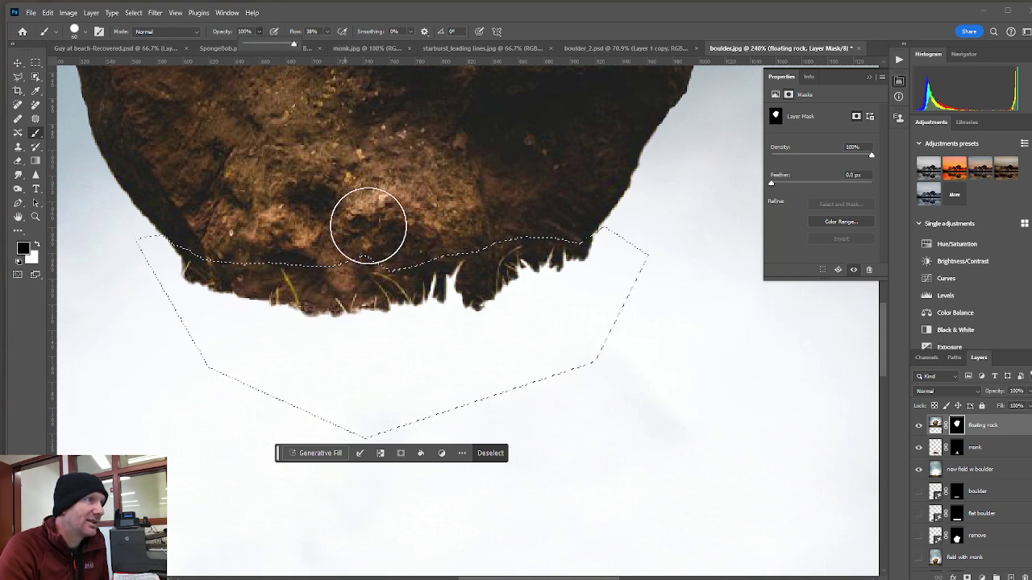
# - Paint black on the rock's mask to remove the grassy spikes, then deselect and fit the view
pyautogui.moveTo(185, 339); pyautogui.dragTo(282, 299)
pyautogui.moveTo(394, 317)
pyautogui.mouseDown()
pyautogui.moveTo(143, 252)
pyautogui.moveTo(240, 288)
pyautogui.moveTo(563, 309)
pyautogui.moveTo(202, 278)
pyautogui.moveTo(468, 290)
pyautogui.moveTo(337, 297)
pyautogui.moveTo(466, 274)
pyautogui.moveTo(391, 317)
pyautogui.moveTo(483, 257)
pyautogui.moveTo(519, 308)
pyautogui.moveTo(486, 275)
pyautogui.moveTo(620, 294)
pyautogui.moveTo(628, 244)
pyautogui.moveTo(378, 298)
pyautogui.moveTo(376, 283)
pyautogui.moveTo(192, 276)
pyautogui.moveTo(296, 332)
pyautogui.moveTo(183, 279)
pyautogui.moveTo(488, 282)
pyautogui.moveTo(294, 274)
pyautogui.moveTo(649, 324)
pyautogui.moveTo(538, 271)
pyautogui.moveTo(605, 245)
pyautogui.mouseUp()
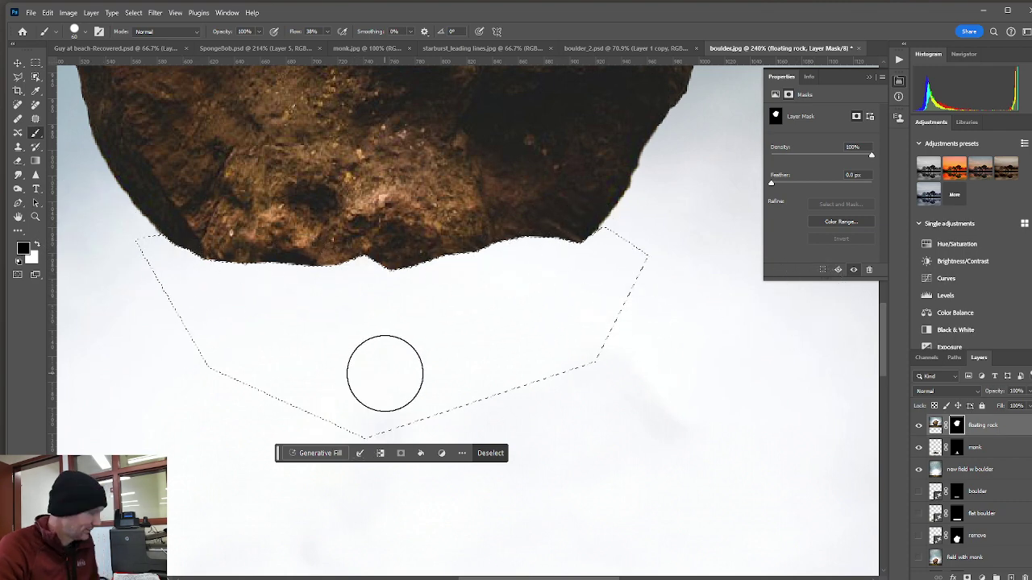
pyautogui.hotkey('ctrl', 'd')
pyautogui.hotkey('ctrl', '0')
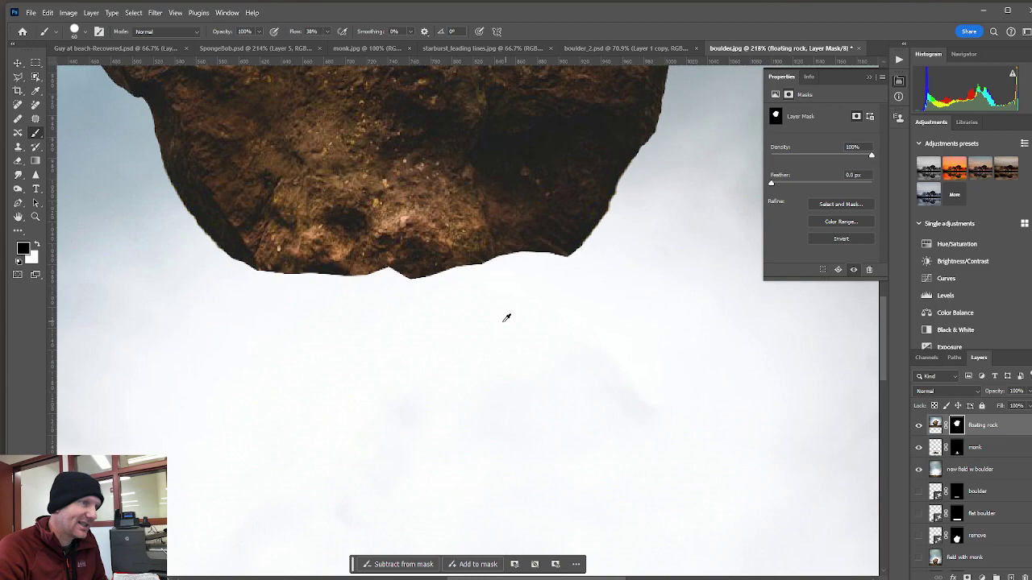
pyautogui.scroll(6, 530, 399)
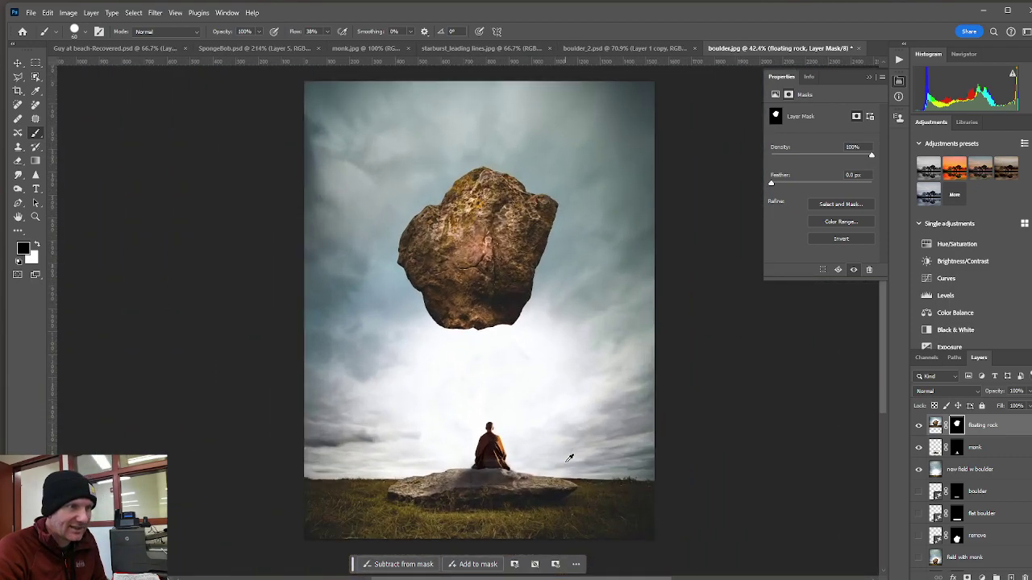
pyautogui.scroll(3, 486, 314)
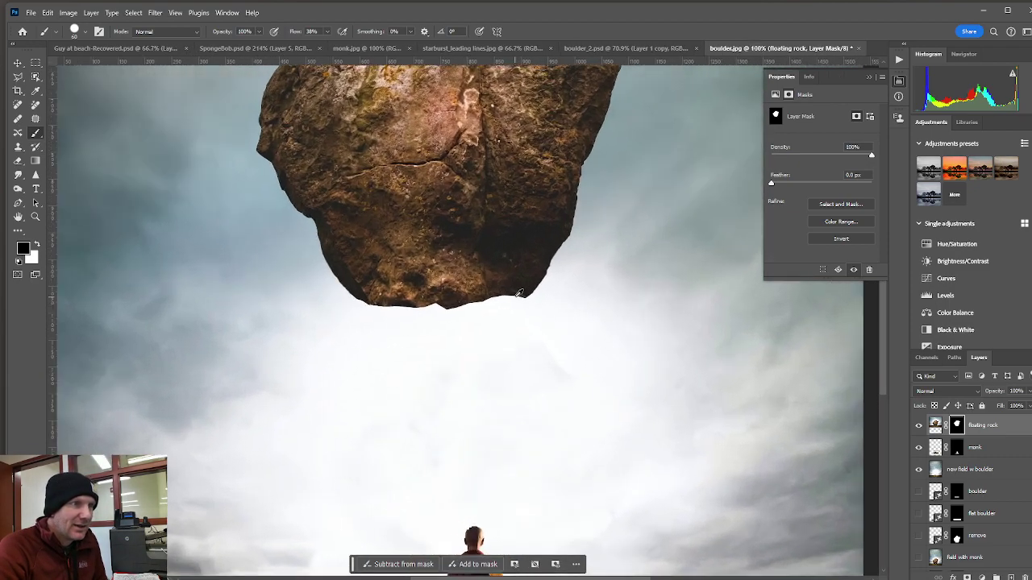
pyautogui.moveTo(507, 304); pyautogui.dragTo(546, 387)
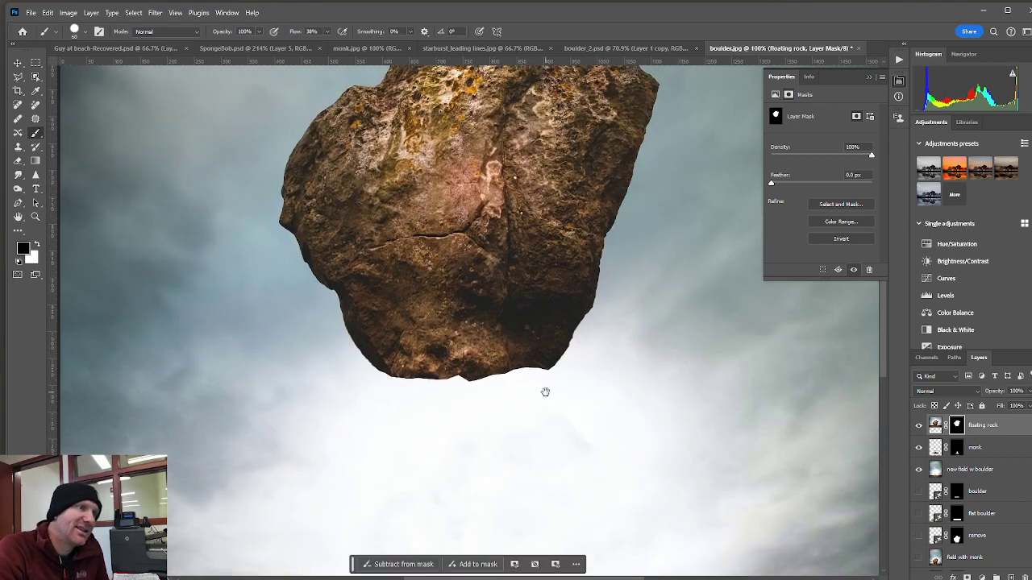
# - Switch from the Dodge Tool to the Burn Tool in the toolbar flyout
pyautogui.click(20, 194)
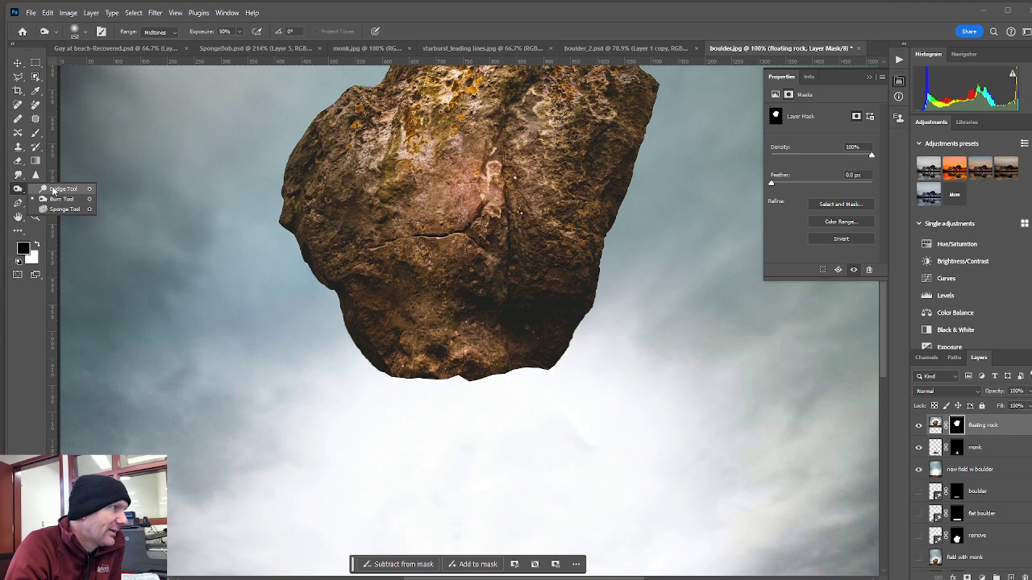
pyautogui.click(53, 191)
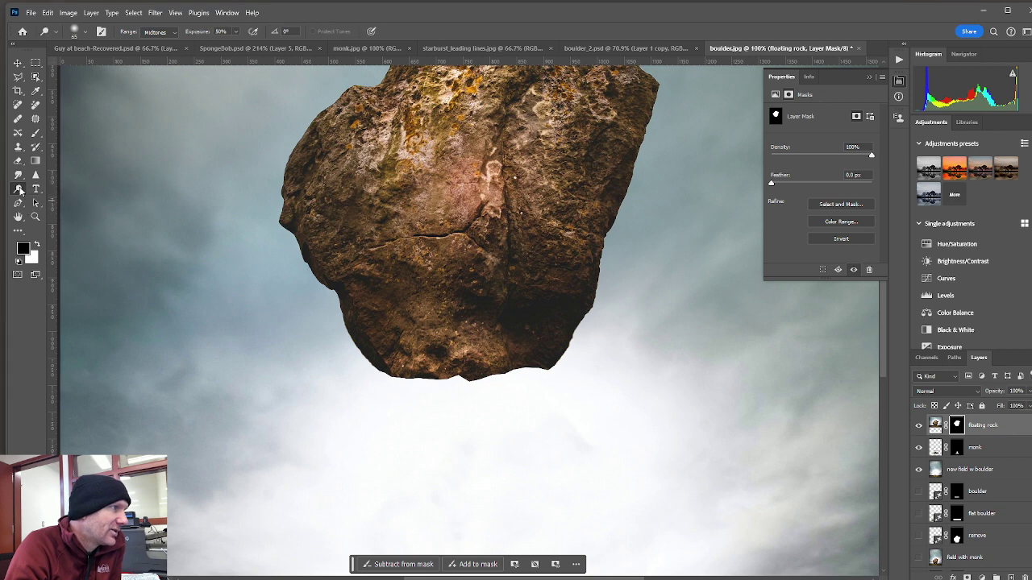
pyautogui.click(227, 12)
pyautogui.moveTo(247, 40)
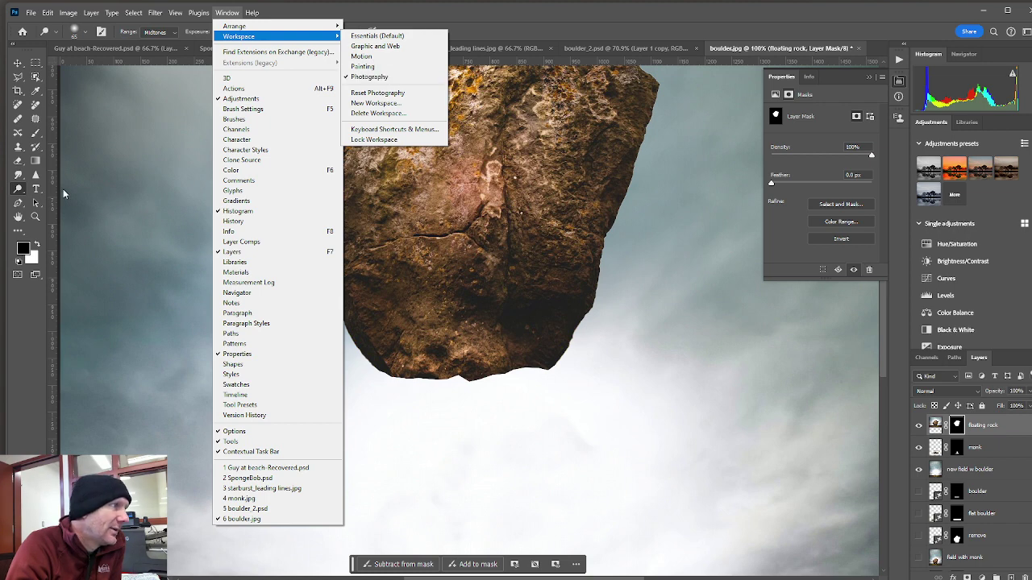
pyautogui.click(24, 191)
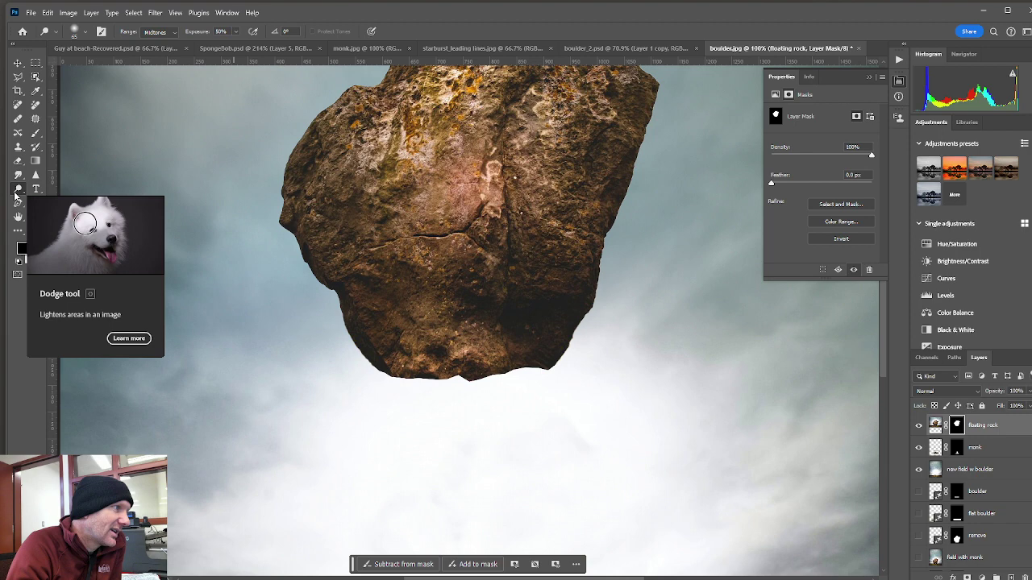
pyautogui.click(20, 192)
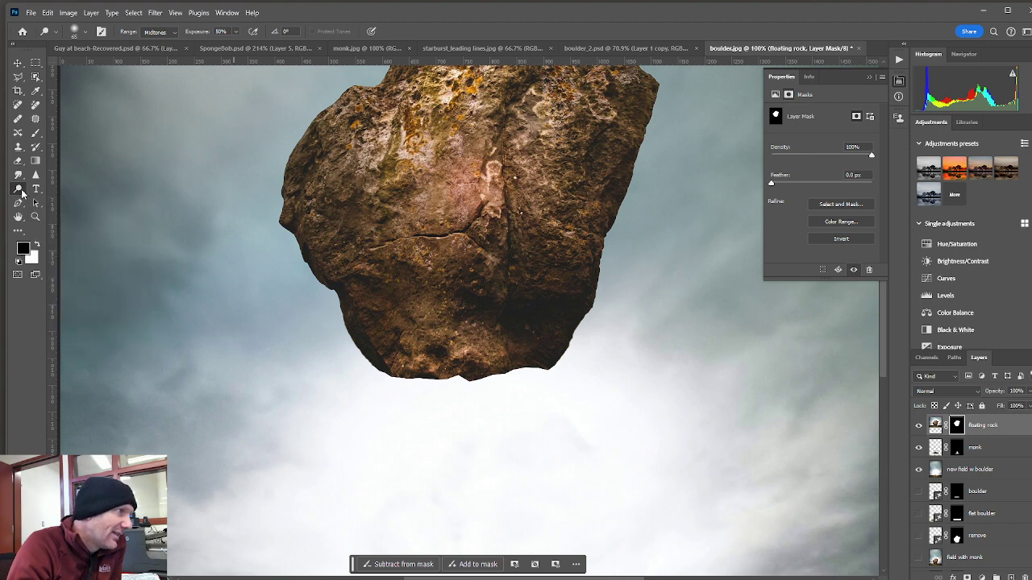
pyautogui.rightClick(22, 192)
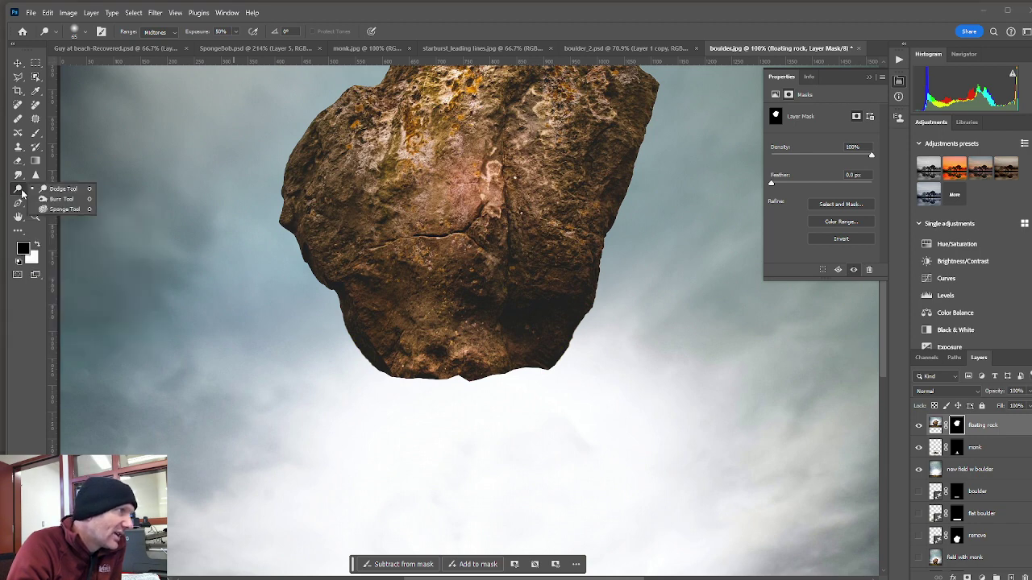
pyautogui.click(64, 200)
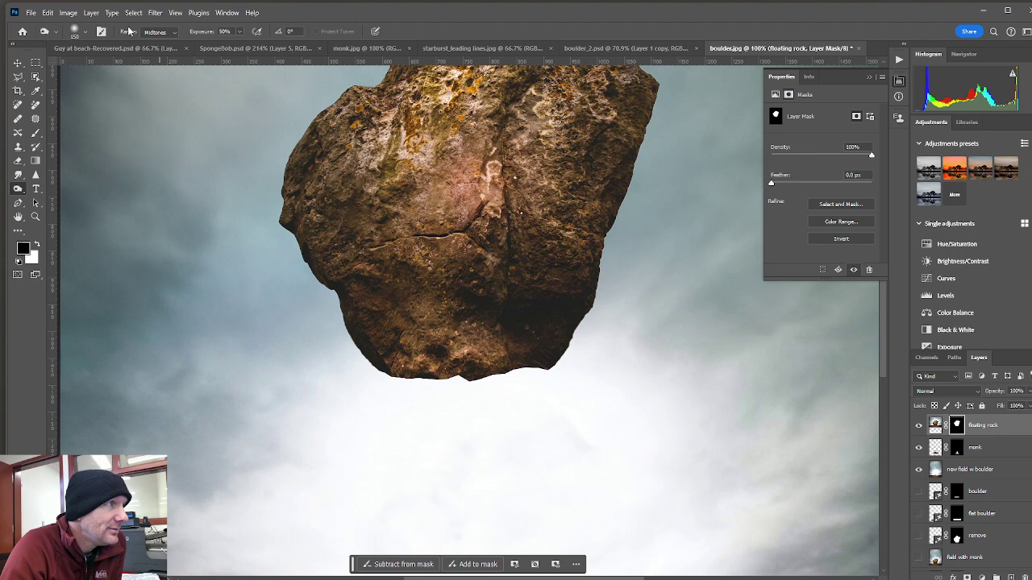
# - Set the Burn range to Midtones and target the floating rock's pixels instead of its mask
pyautogui.click(174, 35)
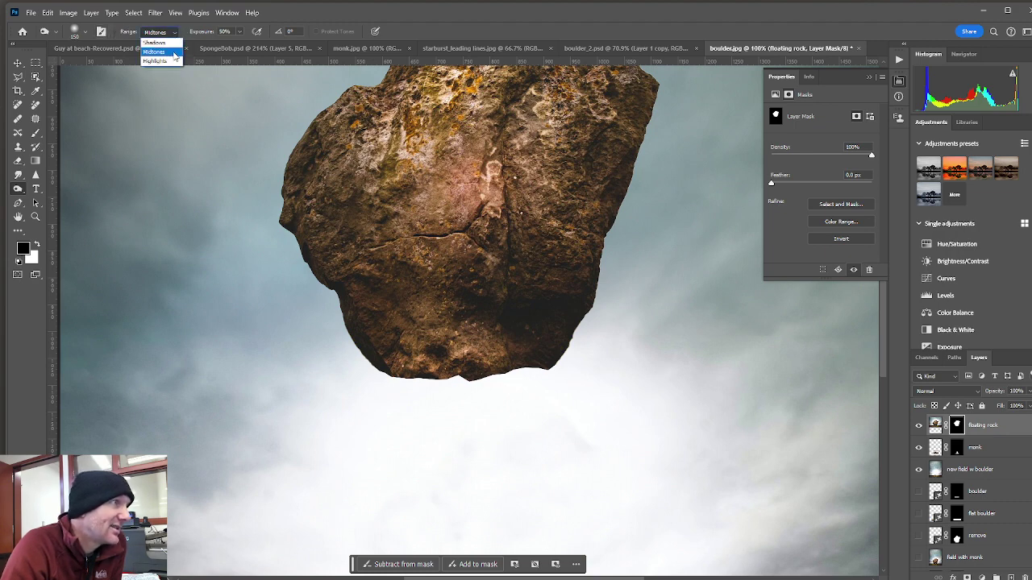
pyautogui.click(174, 54)
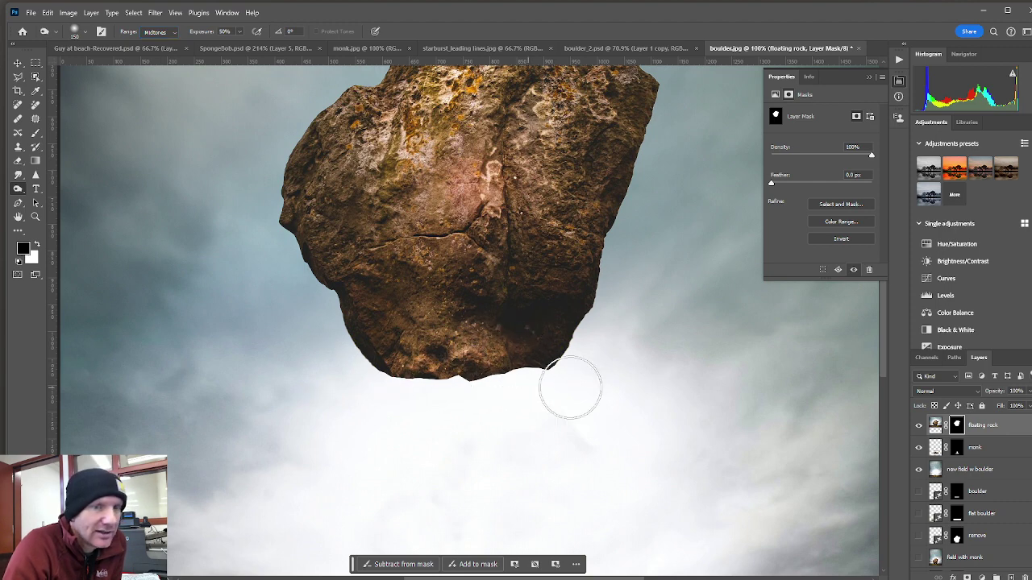
pyautogui.click(935, 425)
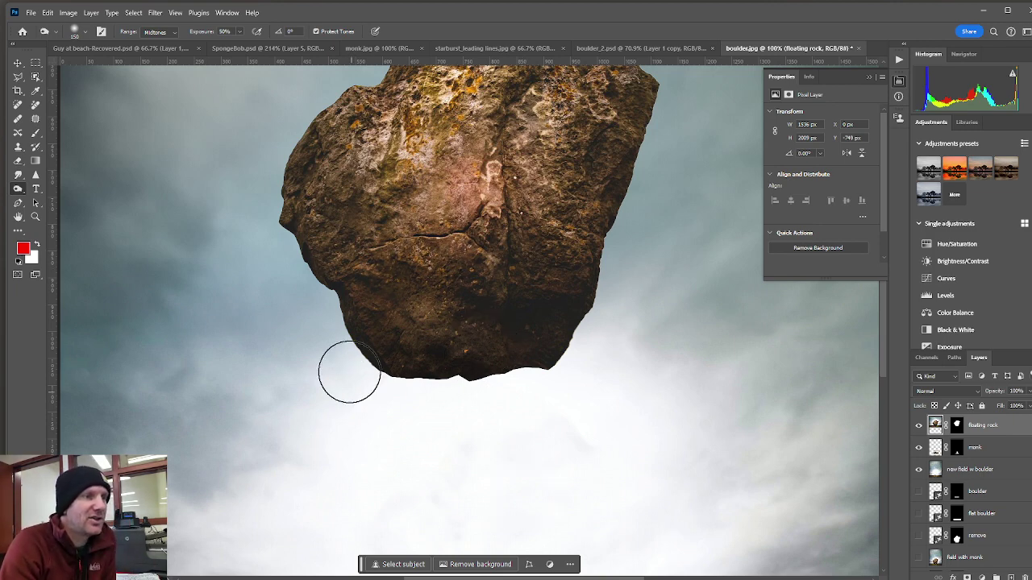
pyautogui.scroll(-5, 556, 475)
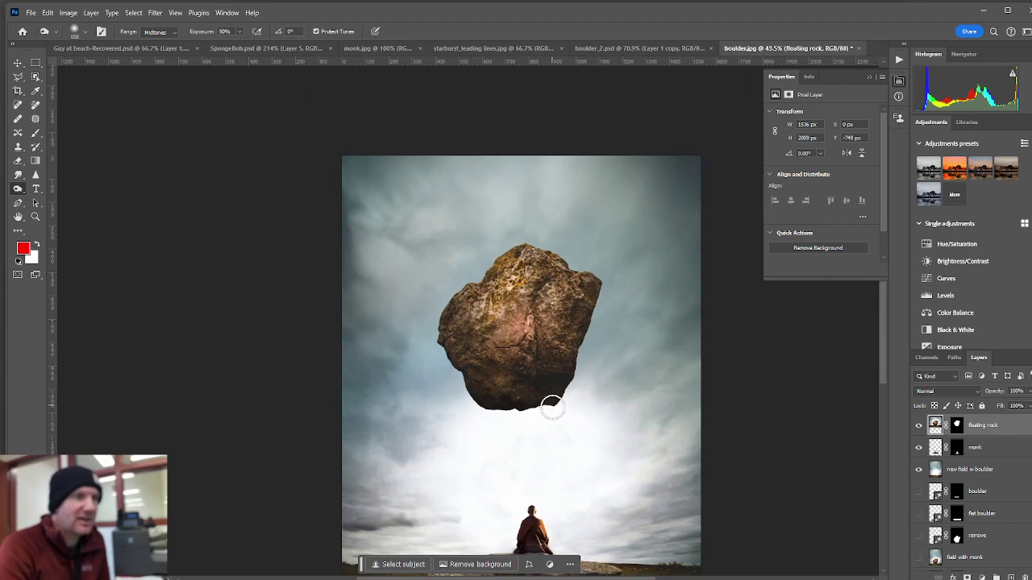
pyautogui.scroll(5, 571, 445)
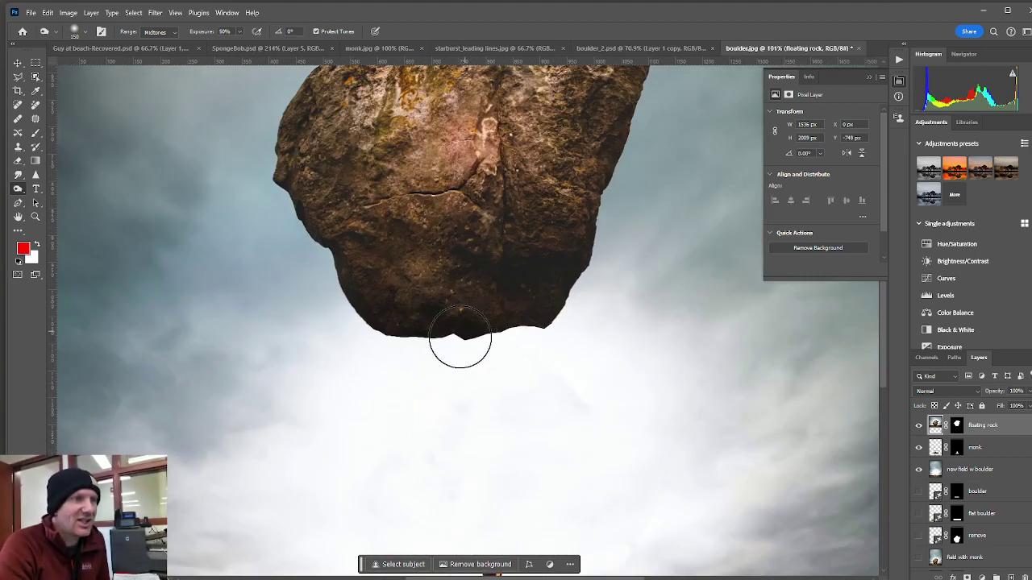
pyautogui.moveTo(516, 577)
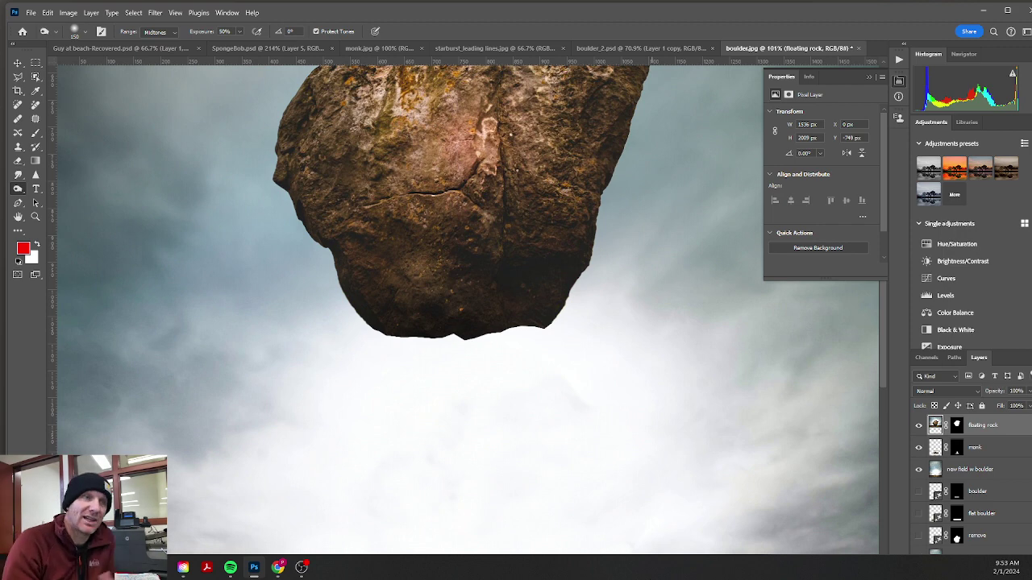
pyautogui.scroll(-5, 566, 417)
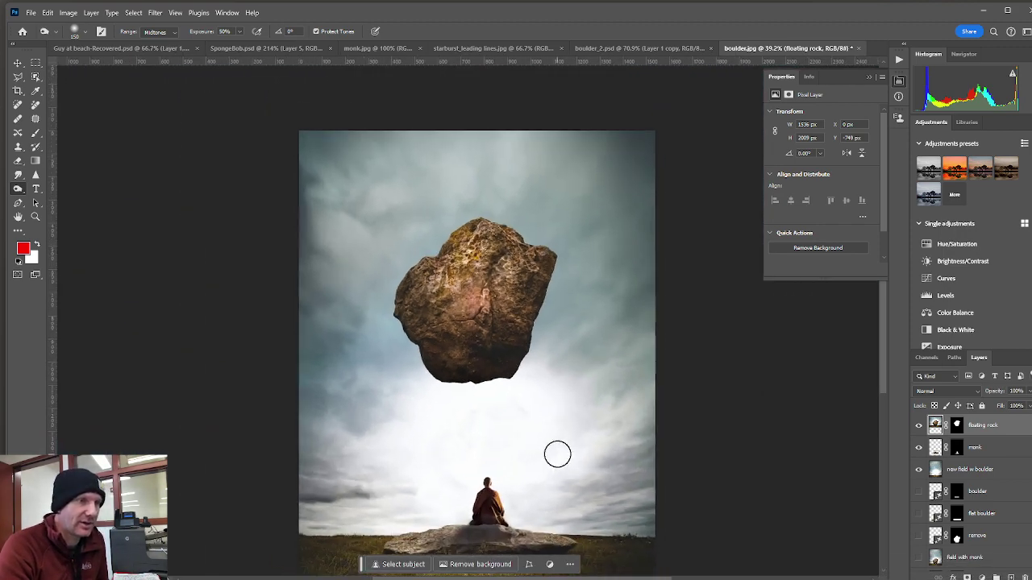
pyautogui.scroll(2, 556, 452)
pyautogui.moveTo(559, 452); pyautogui.dragTo(538, 397)
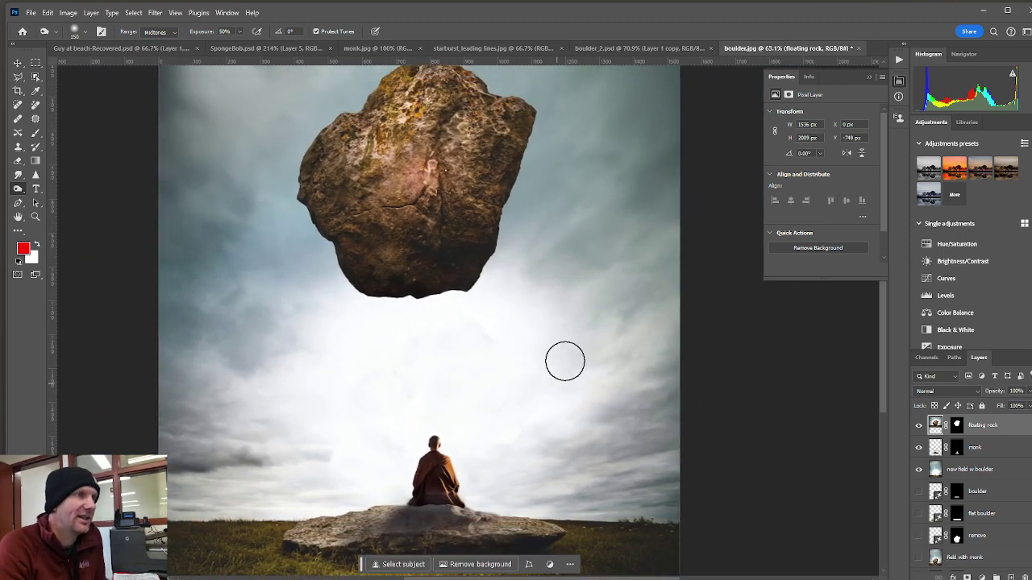
# - Nudge the floating rock layer slightly down and right, then fit the canvas on screen
pyautogui.click(19, 64)
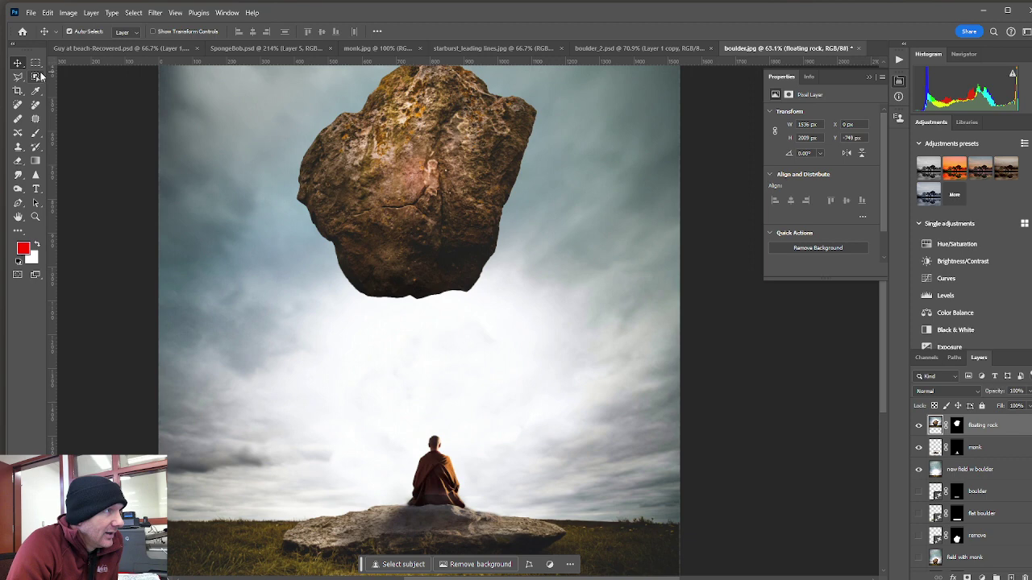
pyautogui.moveTo(431, 243); pyautogui.dragTo(447, 261)
pyautogui.hotkey('ctrl', '0')
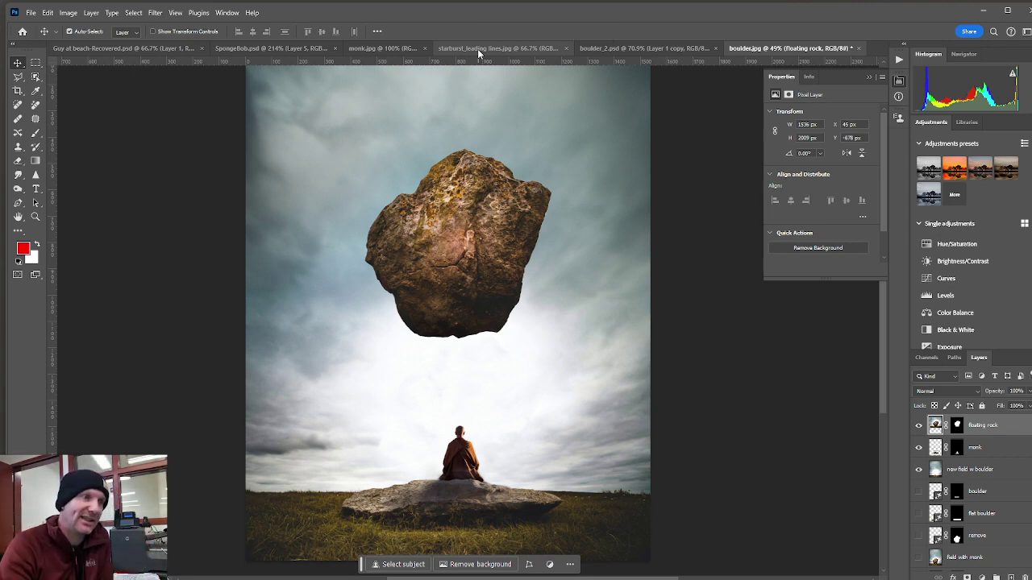
# - Copy all of starburst_leading lines.jpg, paste it into boulder.jpg, and drag it upward
pyautogui.click(478, 48)
pyautogui.hotkey('ctrl', 'a')
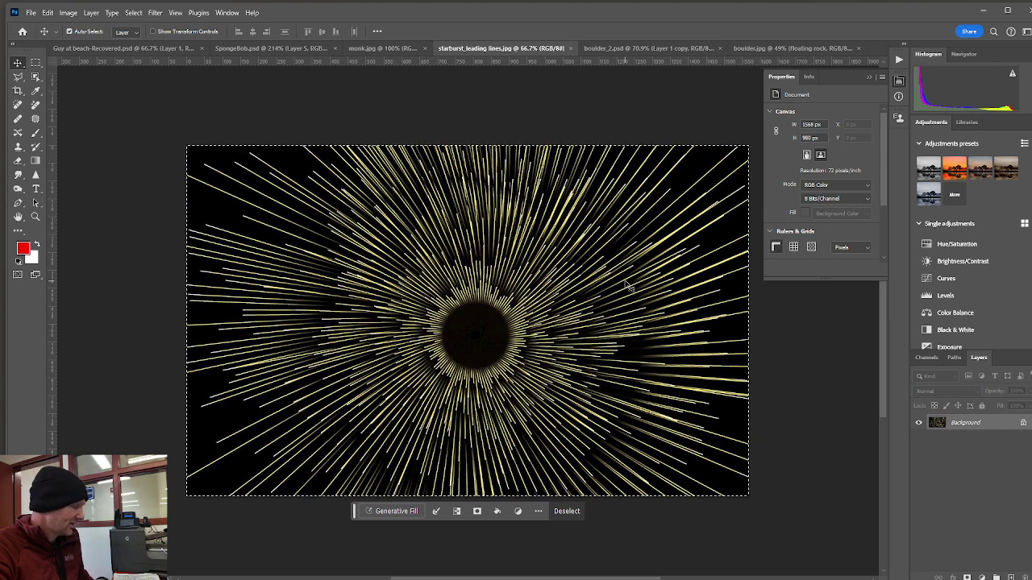
pyautogui.click(763, 49)
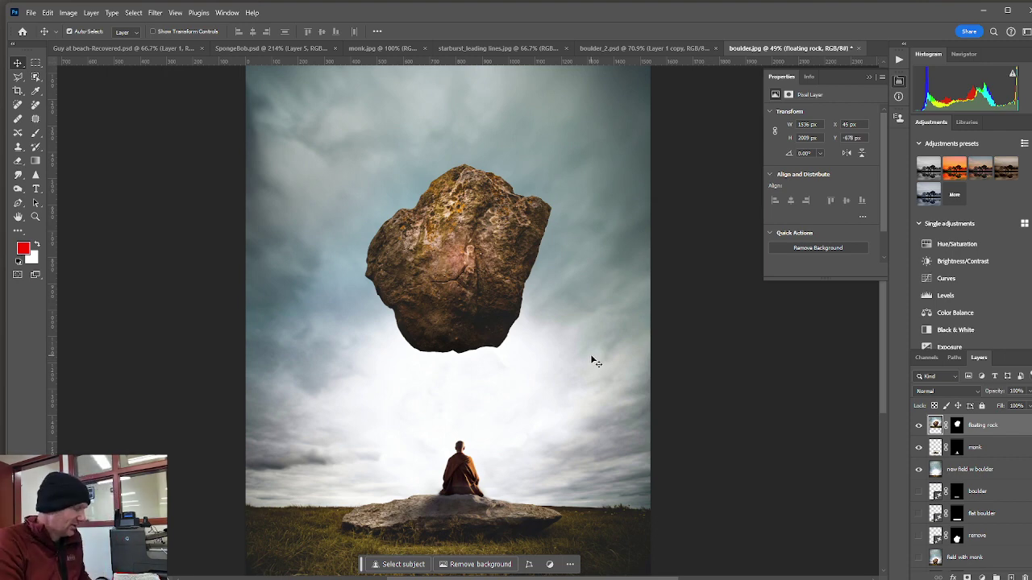
pyautogui.hotkey('ctrl', 'v')
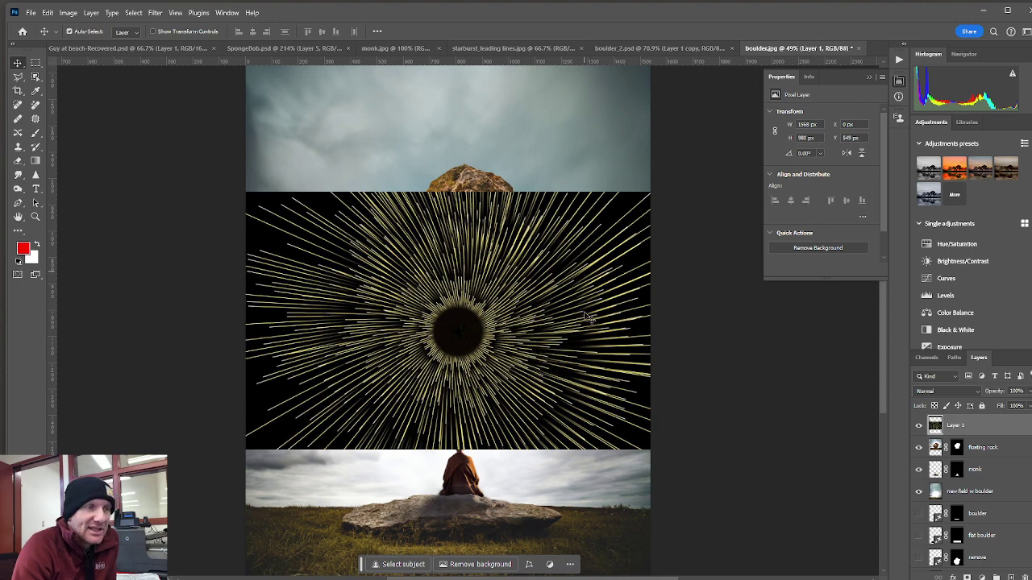
pyautogui.moveTo(459, 352); pyautogui.dragTo(468, 316)
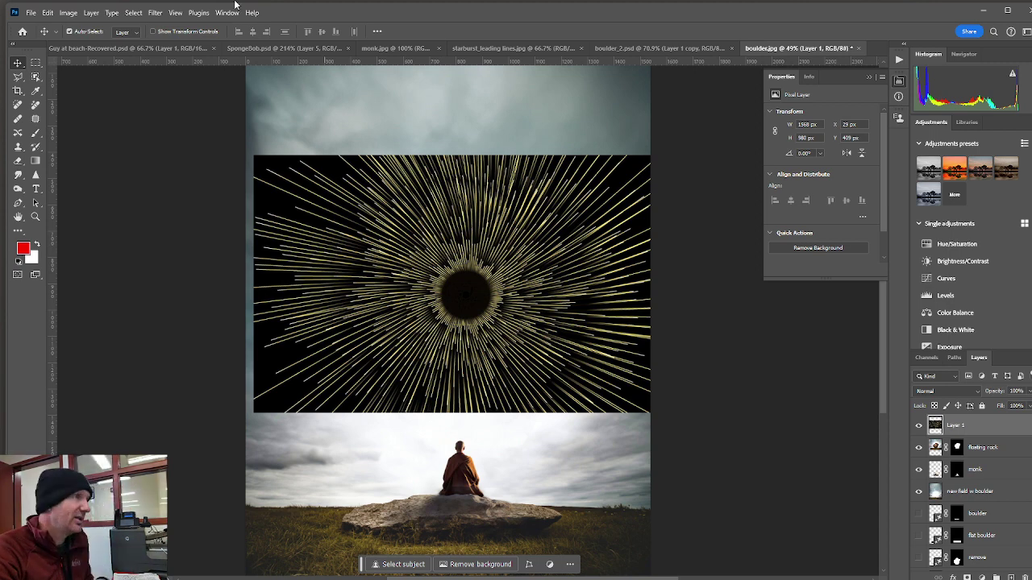
# - Rotate the starburst layer about 90° to upright, commit, and shift it left and down
pyautogui.click(48, 13)
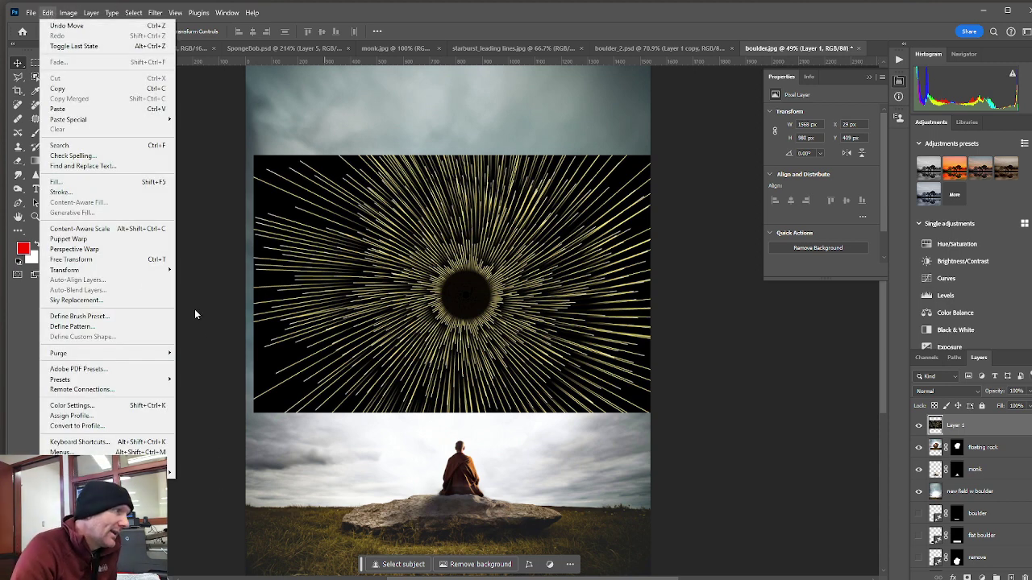
pyautogui.moveTo(102, 271)
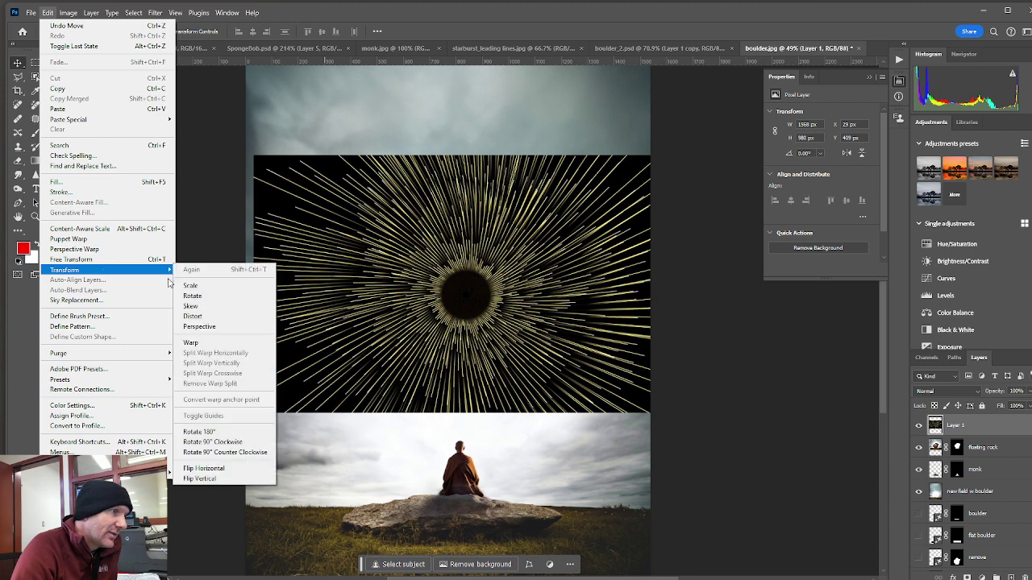
pyautogui.click(217, 296)
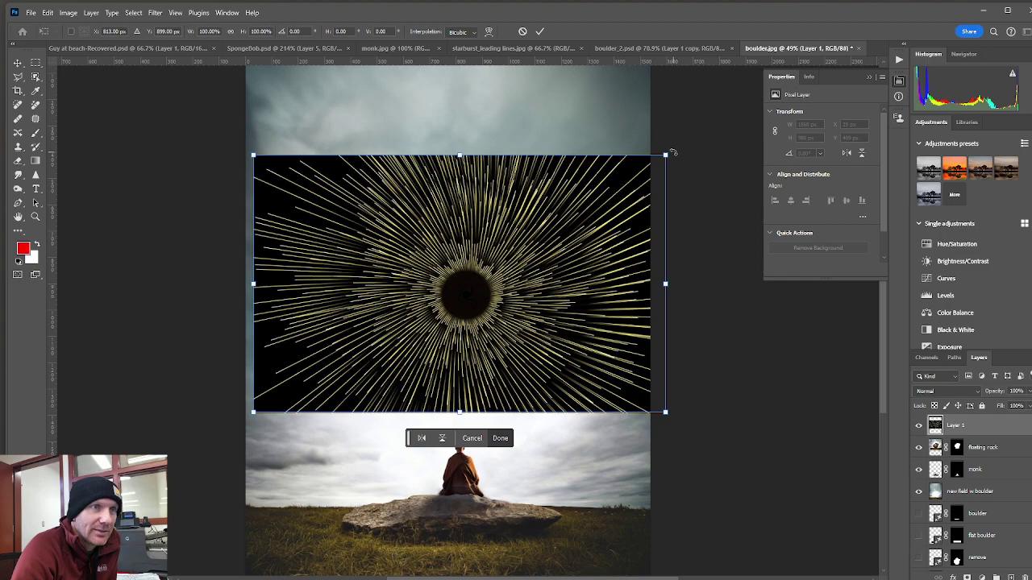
pyautogui.moveTo(673, 153); pyautogui.dragTo(334, 86)
pyautogui.scroll(-3, 576, 390)
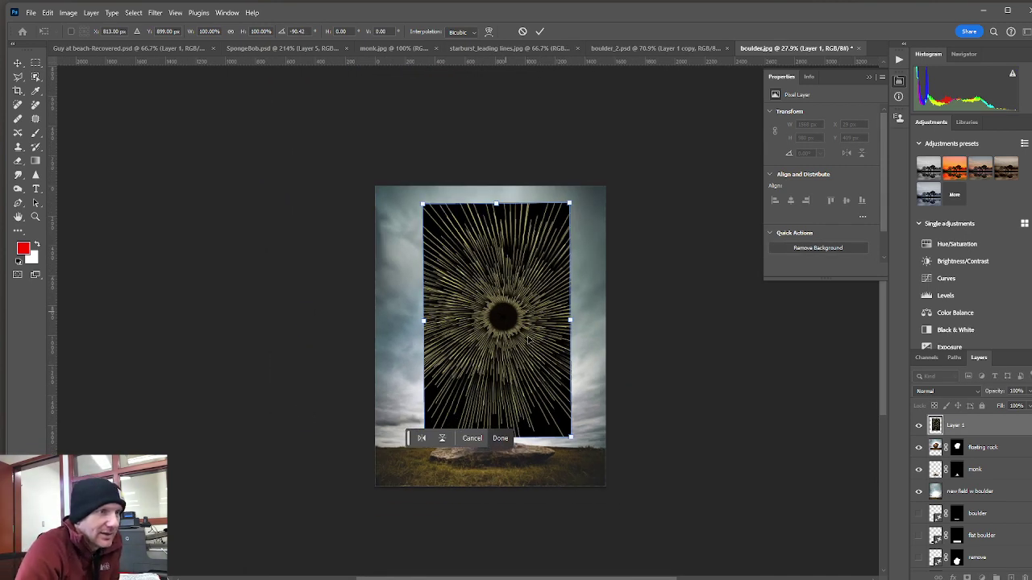
pyautogui.click(499, 437)
pyautogui.moveTo(508, 325)
pyautogui.mouseDown()
pyautogui.moveTo(353, 339)
pyautogui.moveTo(495, 327)
pyautogui.mouseUp()
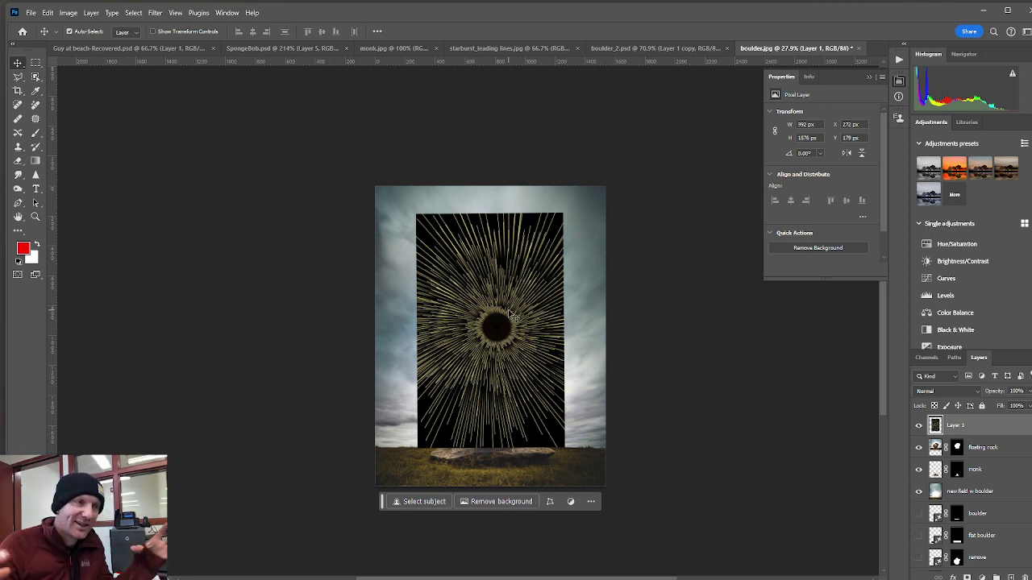
# - Scale the starburst layer up to about 159% so its rays fill the whole canvas
pyautogui.click(47, 13)
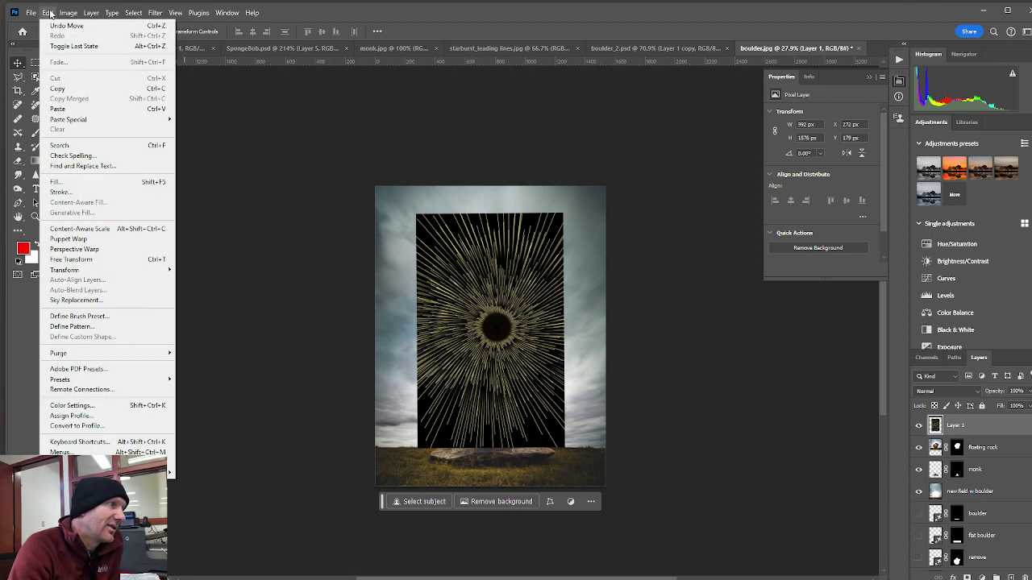
pyautogui.moveTo(73, 271)
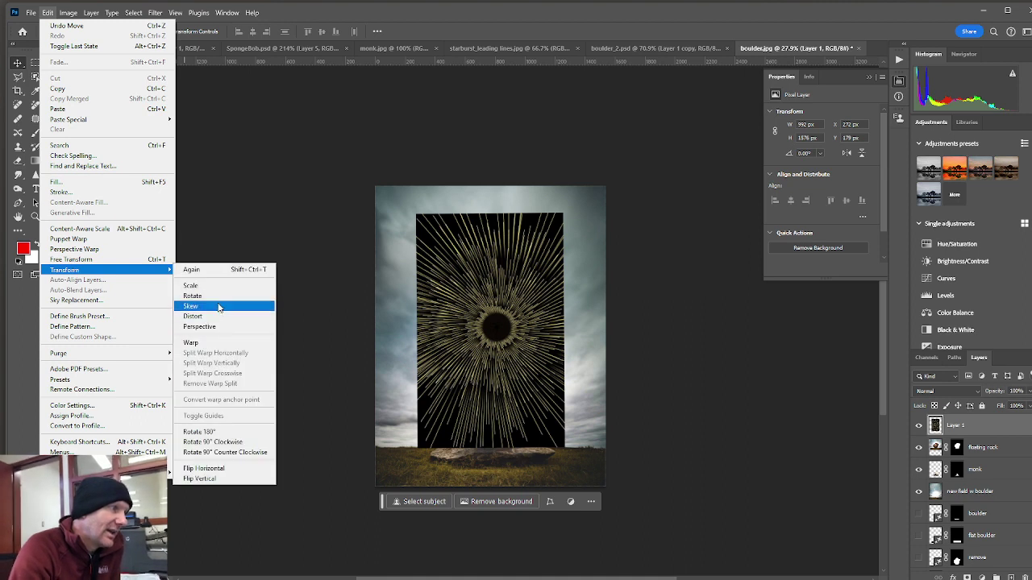
pyautogui.click(212, 287)
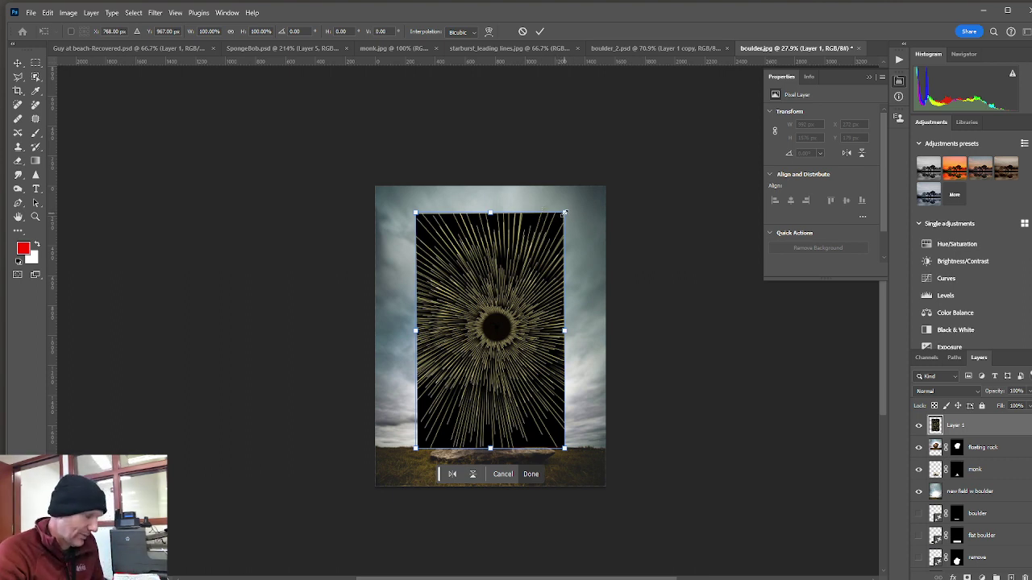
pyautogui.moveTo(564, 212); pyautogui.dragTo(564, 212)
pyautogui.moveTo(623, 187); pyautogui.dragTo(653, 173)
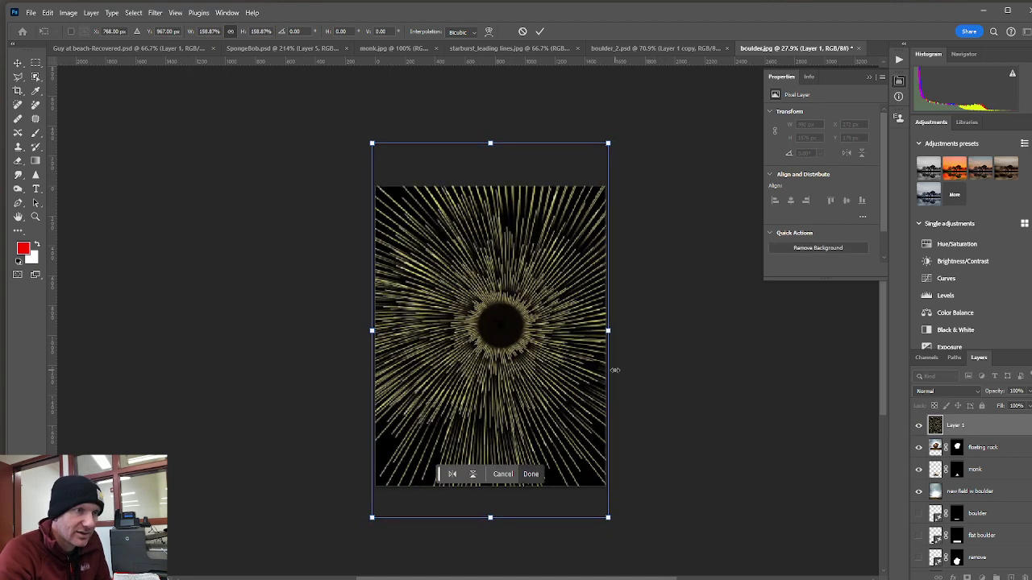
pyautogui.press('Return')
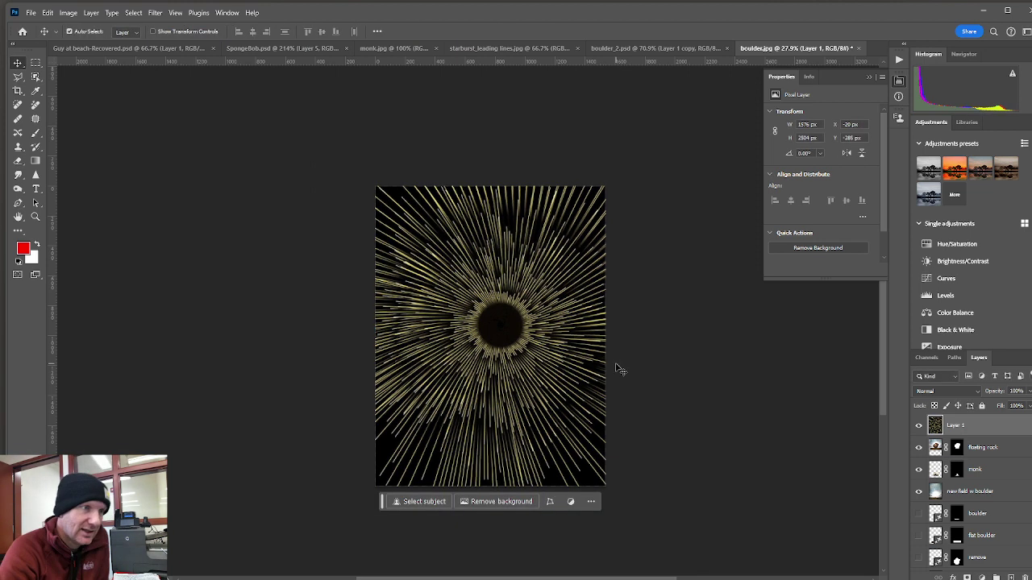
# - Set the starburst layer's blend mode to Screen and shift it up and left behind the boulder
pyautogui.click(976, 394)
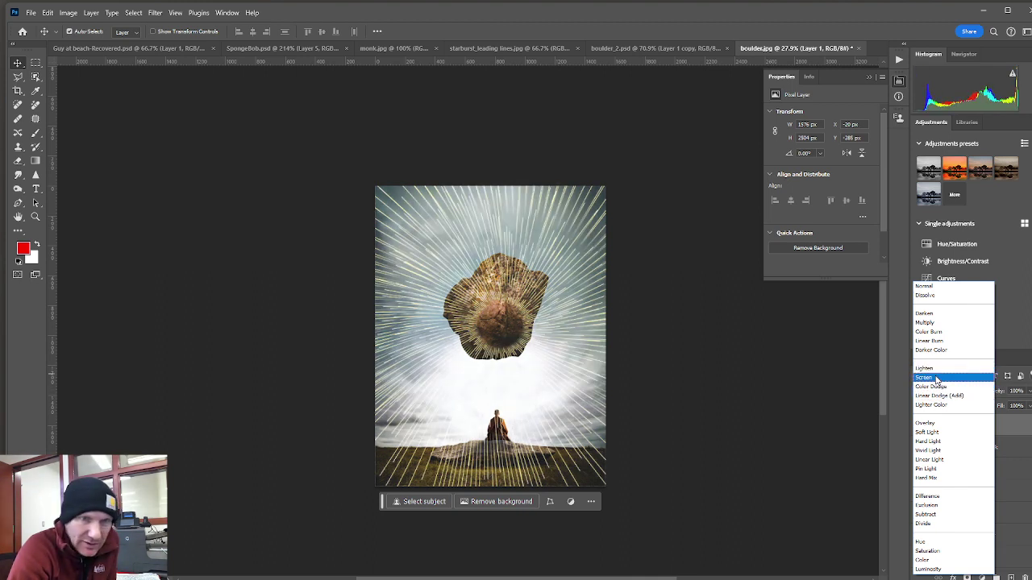
pyautogui.click(936, 379)
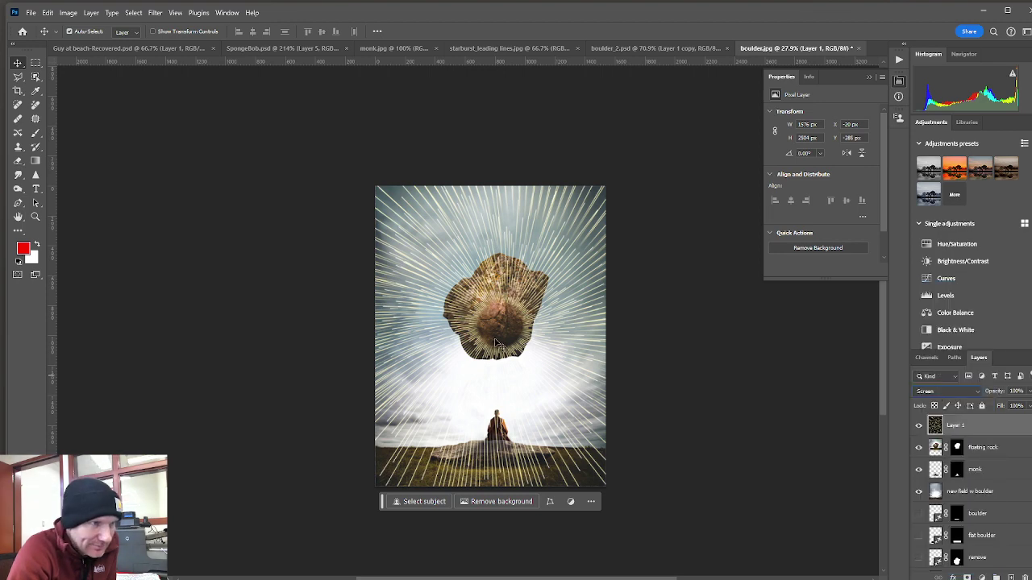
pyautogui.moveTo(550, 365)
pyautogui.mouseDown()
pyautogui.moveTo(543, 345)
pyautogui.moveTo(540, 361)
pyautogui.mouseUp()
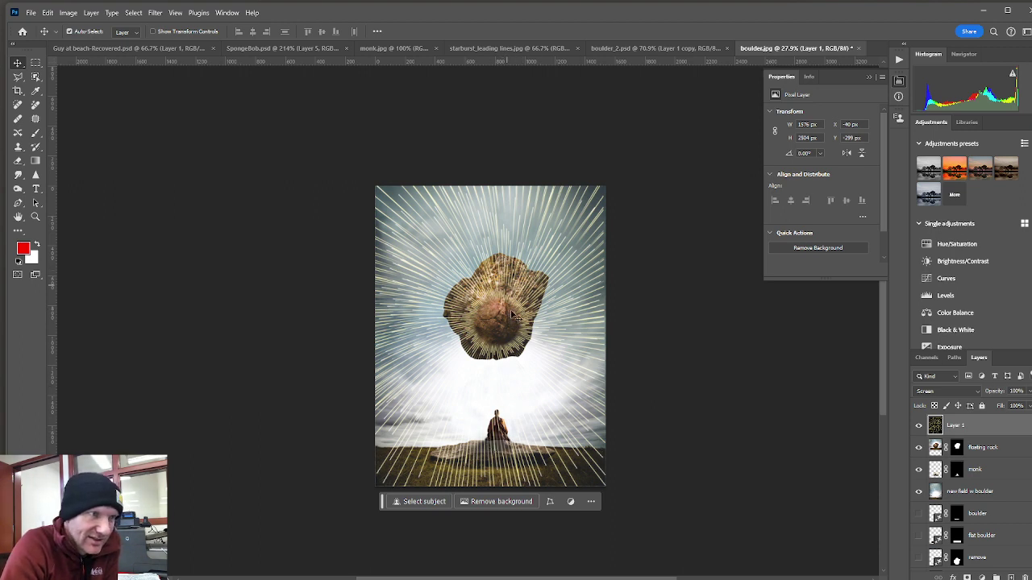
# - Rename the starburst layer (Layer 1) to 'sunburst'
pyautogui.doubleClick(964, 426)
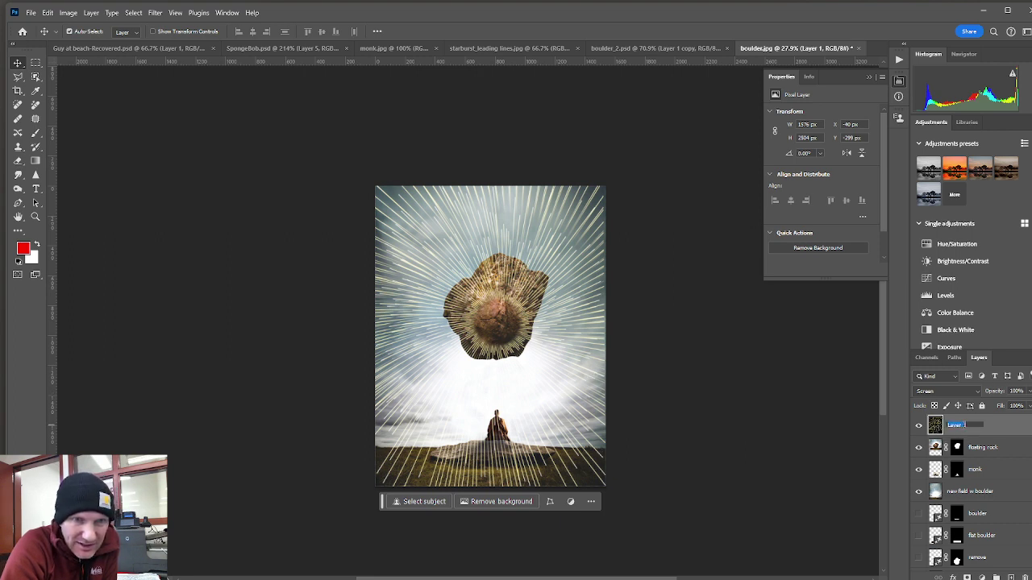
pyautogui.write('l')
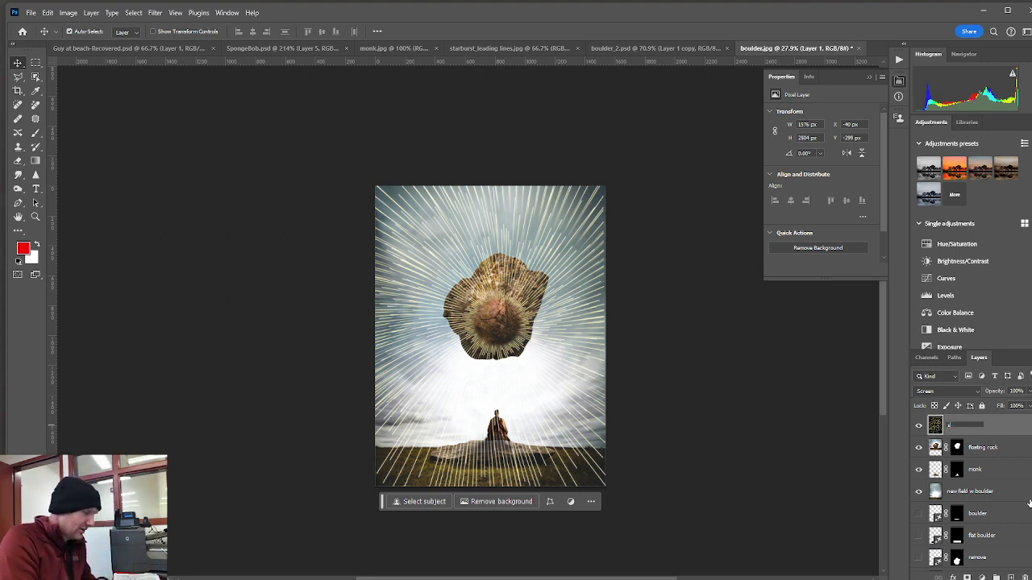
pyautogui.write('sunburst')
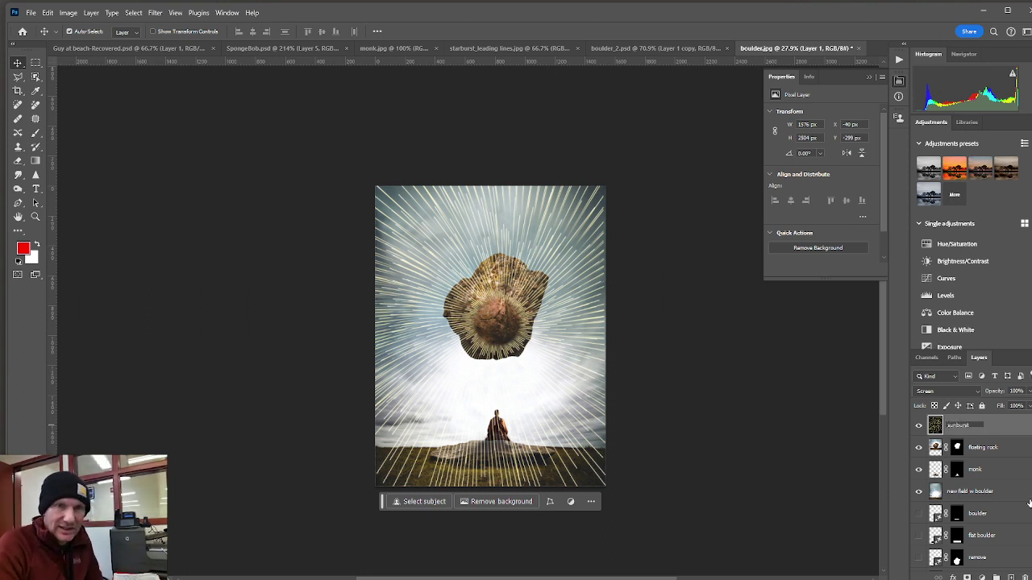
pyautogui.click(1007, 445)
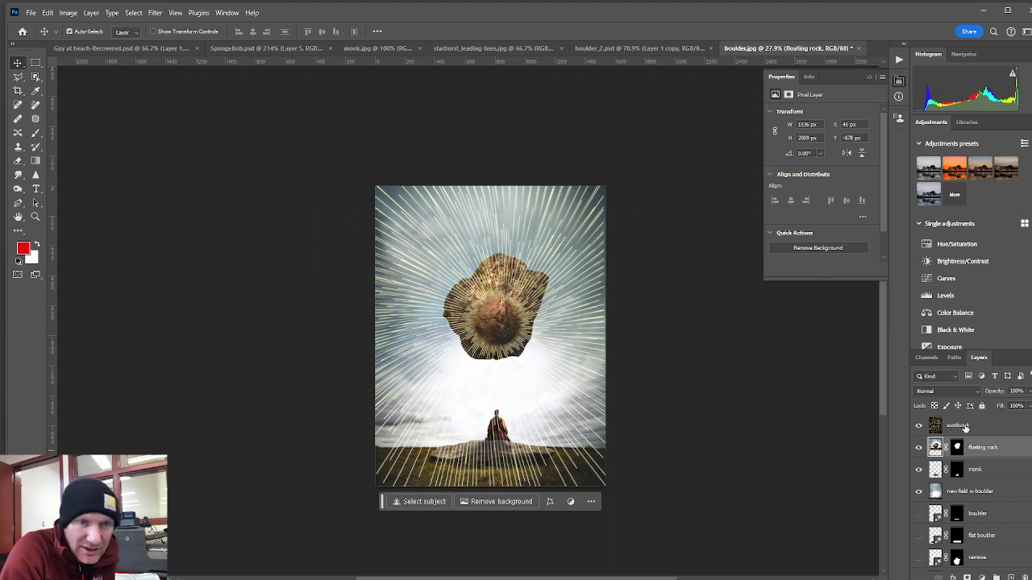
# - Move the sunburst layer below the monk layer and set its opacity to 25%
pyautogui.click(955, 428)
pyautogui.moveTo(936, 426); pyautogui.dragTo(934, 479)
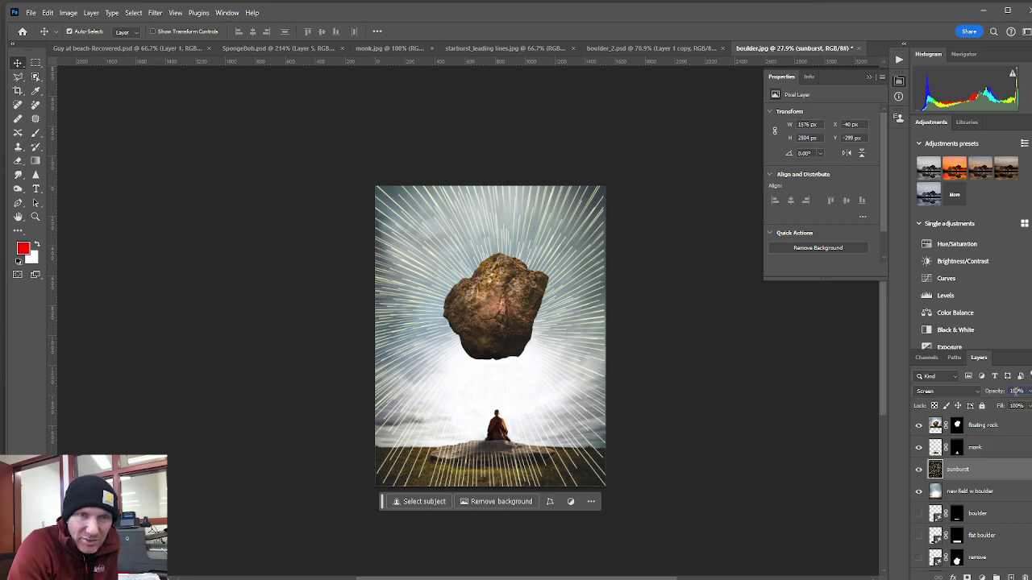
pyautogui.write('25')
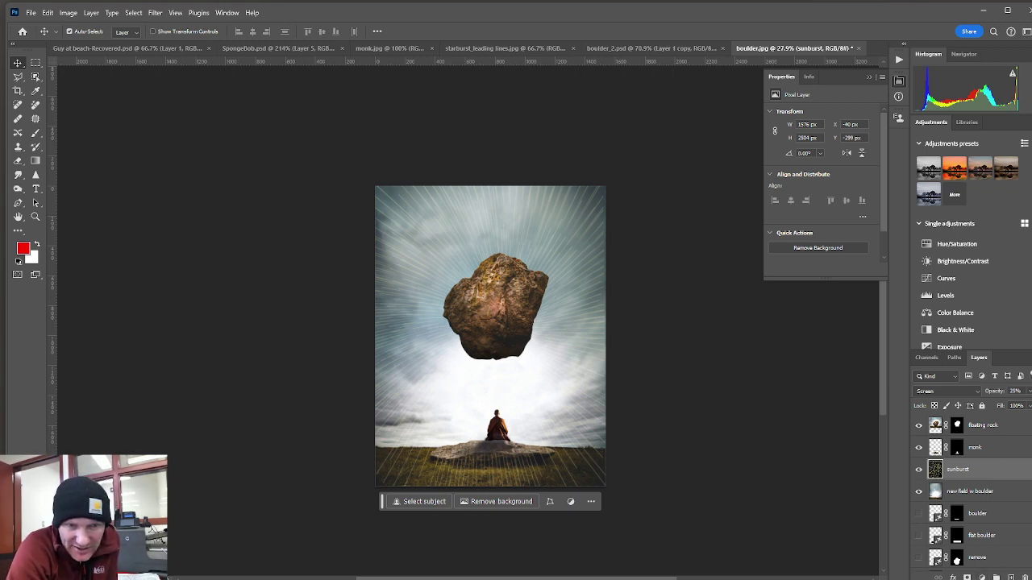
# - Add a layer mask to the sunburst layer and pick a 500 px soft brush at 0% hardness
pyautogui.click(968, 577)
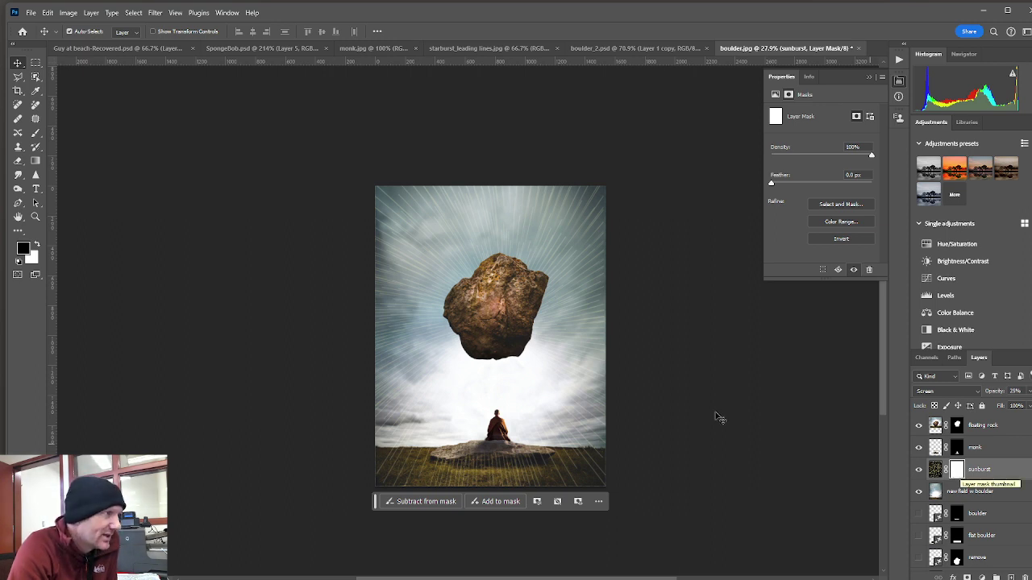
pyautogui.press('b')
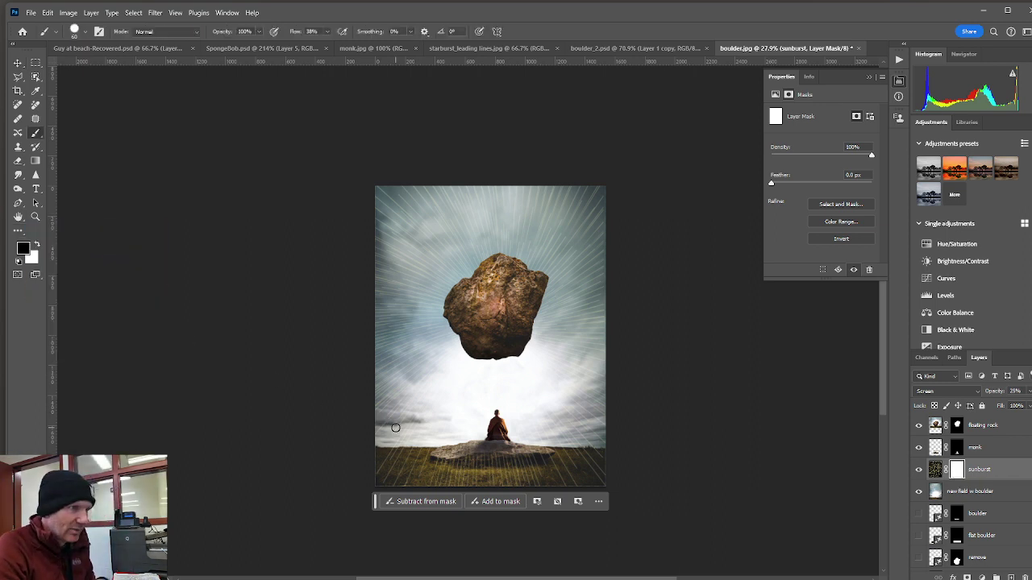
pyautogui.press(']')
pyautogui.press(']')
pyautogui.press(']')
pyautogui.press(']')
pyautogui.press(']')
pyautogui.press(']')
pyautogui.press(']')
pyautogui.press(']')
pyautogui.press(']')
pyautogui.press(']')
pyautogui.press(']')
pyautogui.press(']')
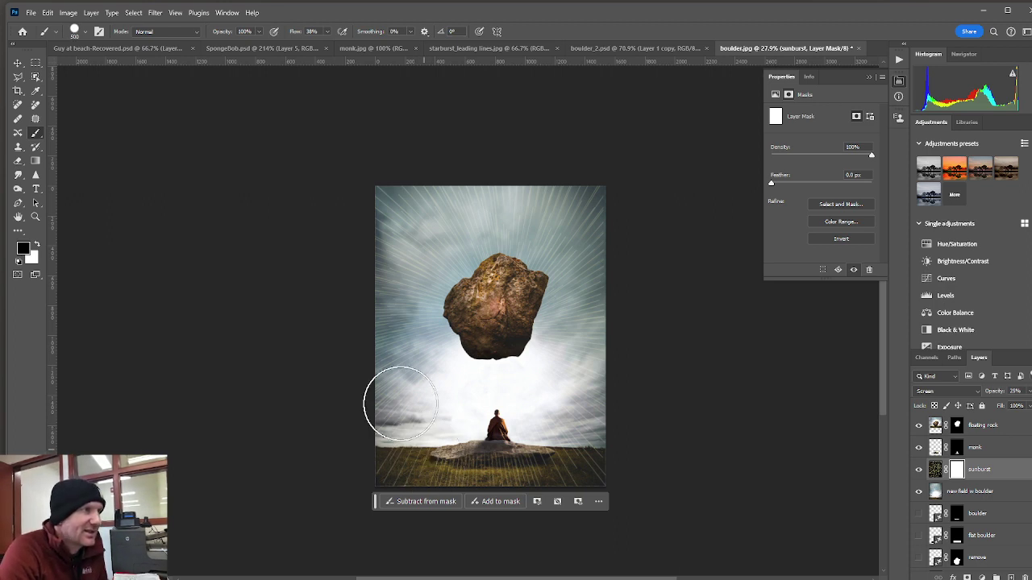
pyautogui.click(85, 31)
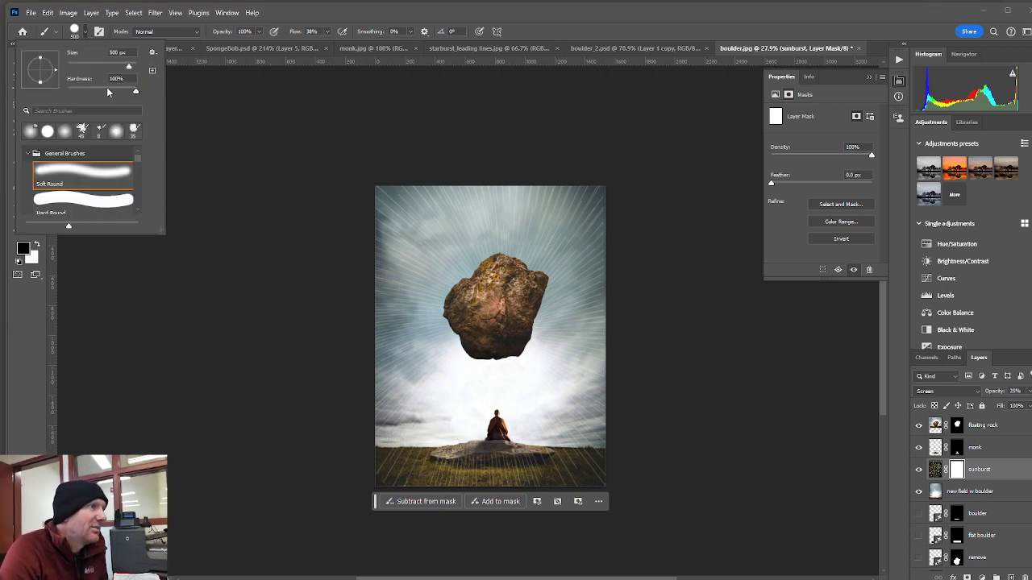
pyautogui.click(61, 92)
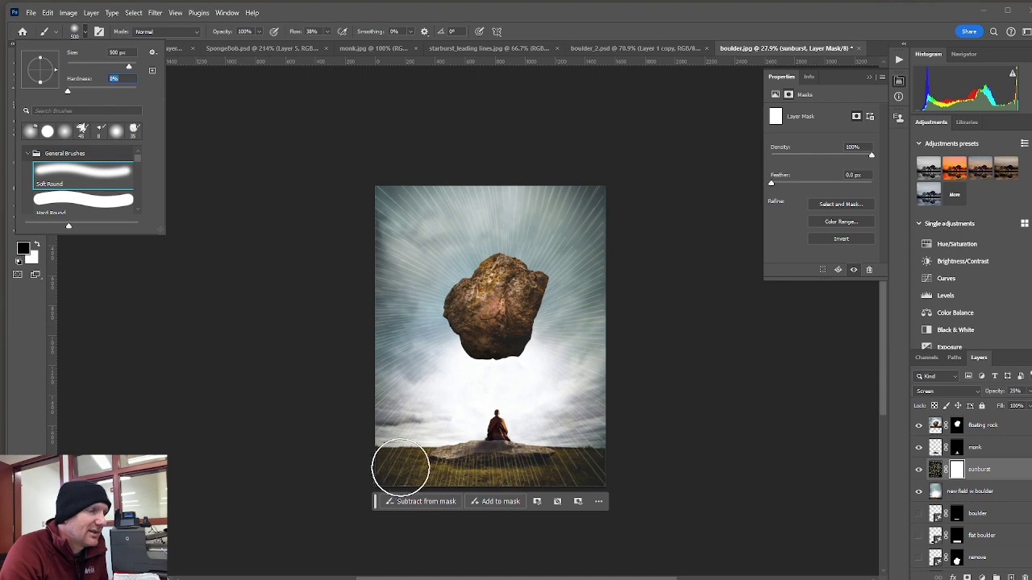
pyautogui.press('Return')
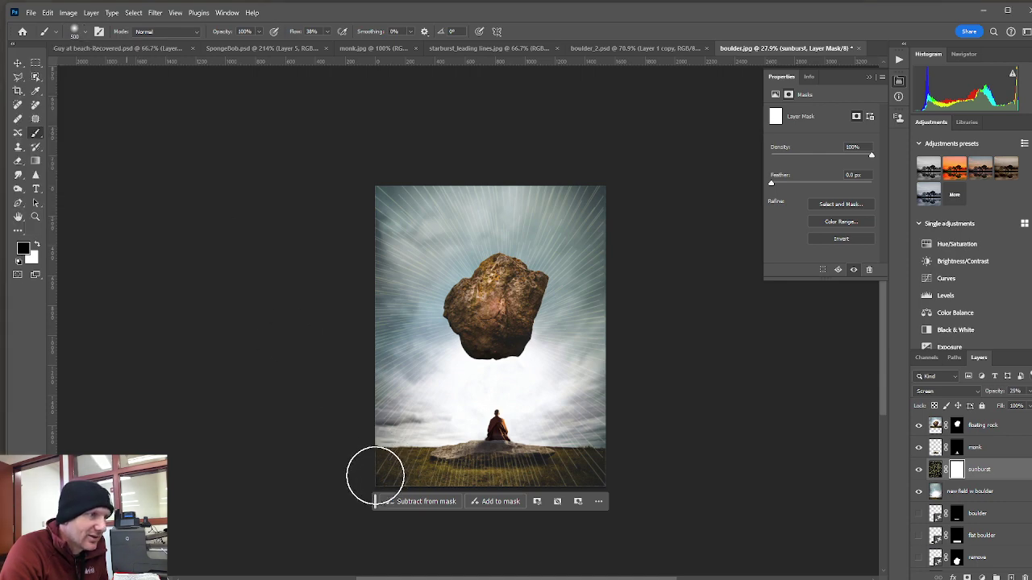
# - Paint black on the mask over the bottom-left grass to remove the rays there
pyautogui.scroll(4, 408, 472)
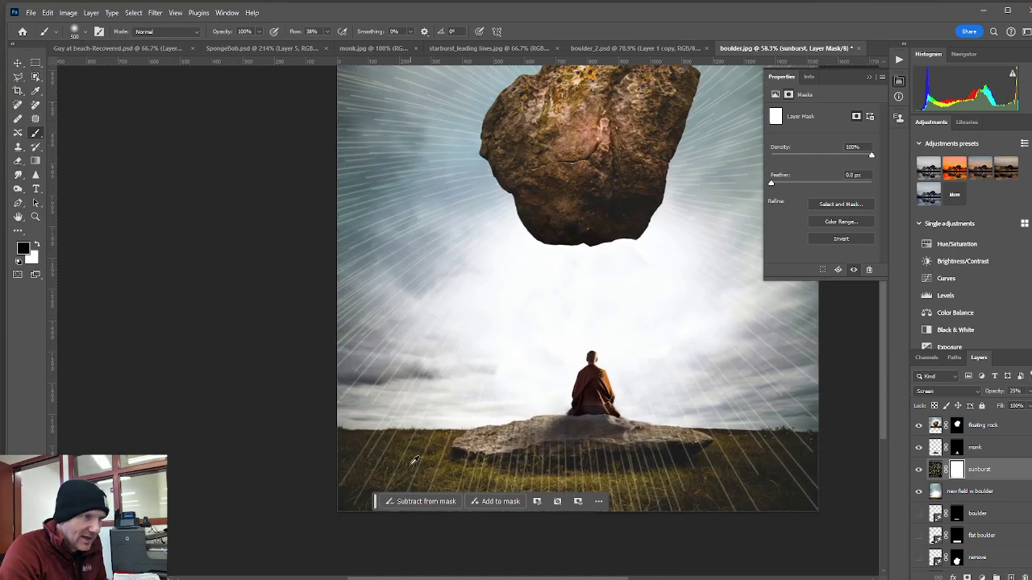
pyautogui.moveTo(619, 419); pyautogui.dragTo(529, 314)
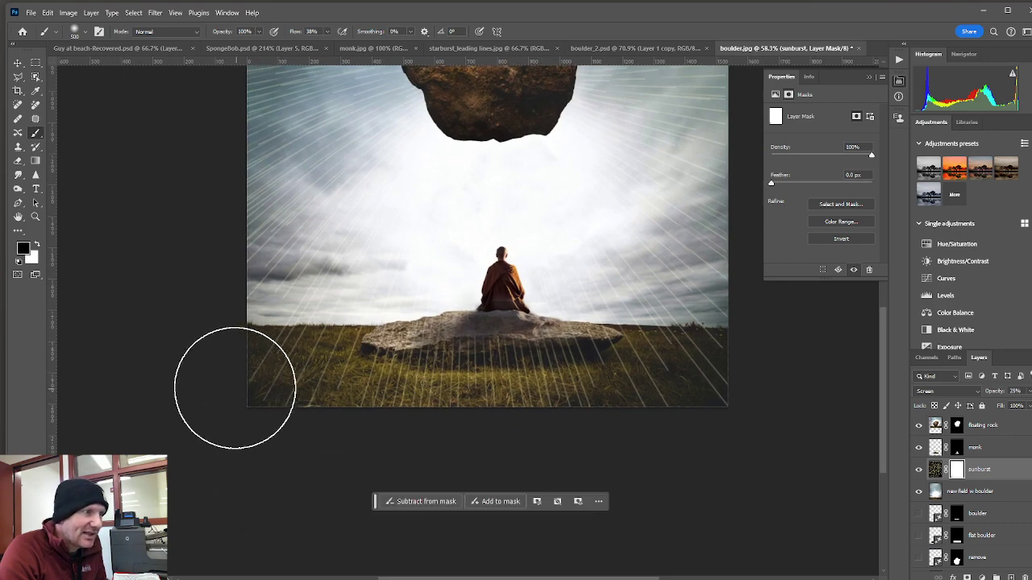
pyautogui.moveTo(337, 399)
pyautogui.mouseDown()
pyautogui.moveTo(392, 398)
pyautogui.moveTo(334, 402)
pyautogui.moveTo(262, 385)
pyautogui.moveTo(410, 382)
pyautogui.moveTo(301, 382)
pyautogui.moveTo(343, 376)
pyautogui.moveTo(345, 386)
pyautogui.moveTo(267, 380)
pyautogui.moveTo(518, 384)
pyautogui.moveTo(349, 380)
pyautogui.moveTo(485, 366)
pyautogui.moveTo(430, 386)
pyautogui.moveTo(548, 370)
pyautogui.moveTo(543, 397)
pyautogui.moveTo(527, 378)
pyautogui.moveTo(664, 377)
pyautogui.moveTo(555, 391)
pyautogui.moveTo(653, 378)
pyautogui.moveTo(666, 395)
pyautogui.moveTo(630, 382)
pyautogui.moveTo(725, 391)
pyautogui.moveTo(673, 387)
pyautogui.moveTo(736, 401)
pyautogui.moveTo(666, 377)
pyautogui.moveTo(707, 394)
pyautogui.moveTo(777, 384)
pyautogui.moveTo(702, 381)
pyautogui.moveTo(823, 392)
pyautogui.moveTo(711, 377)
pyautogui.moveTo(820, 376)
pyautogui.moveTo(716, 384)
pyautogui.moveTo(771, 377)
pyautogui.moveTo(720, 368)
pyautogui.moveTo(647, 395)
pyautogui.moveTo(449, 366)
pyautogui.moveTo(428, 380)
pyautogui.moveTo(206, 377)
pyautogui.moveTo(208, 387)
pyautogui.moveTo(254, 409)
pyautogui.moveTo(380, 402)
pyautogui.mouseUp()
pyautogui.scroll(-4, 381, 401)
pyautogui.scroll(2, 403, 389)
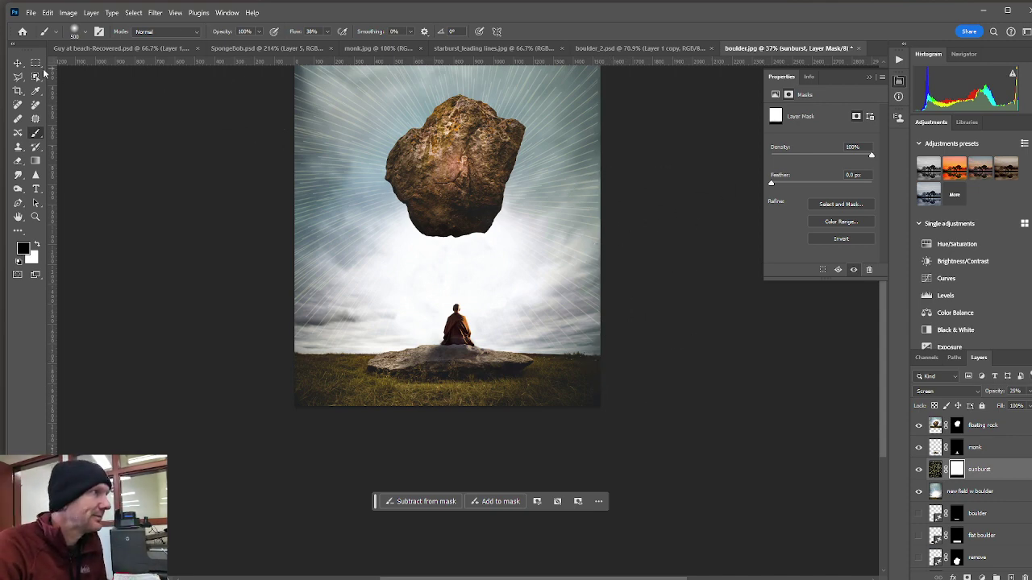
# - With the Move tool, shift the floating boulder a few pixels right, then deselect it
pyautogui.click(17, 62)
pyautogui.click(637, 362)
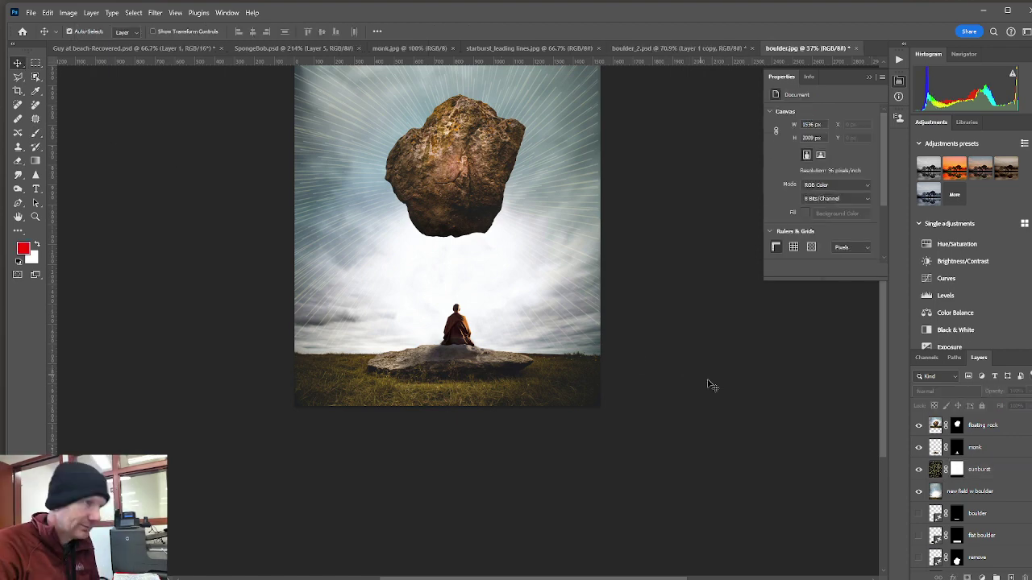
pyautogui.scroll(-3, 472, 260)
pyautogui.scroll(2, 506, 125)
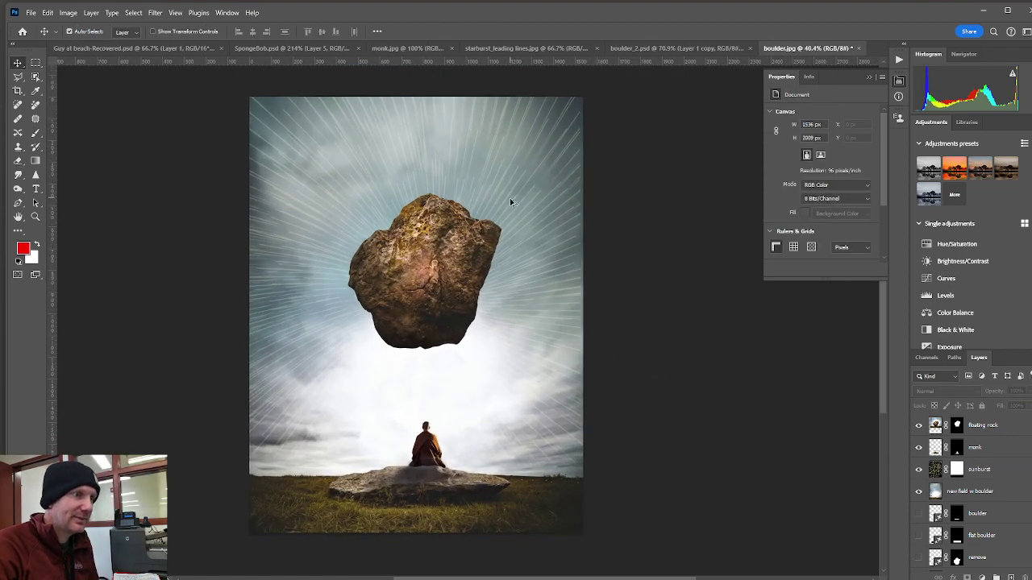
pyautogui.moveTo(511, 346); pyautogui.dragTo(543, 335)
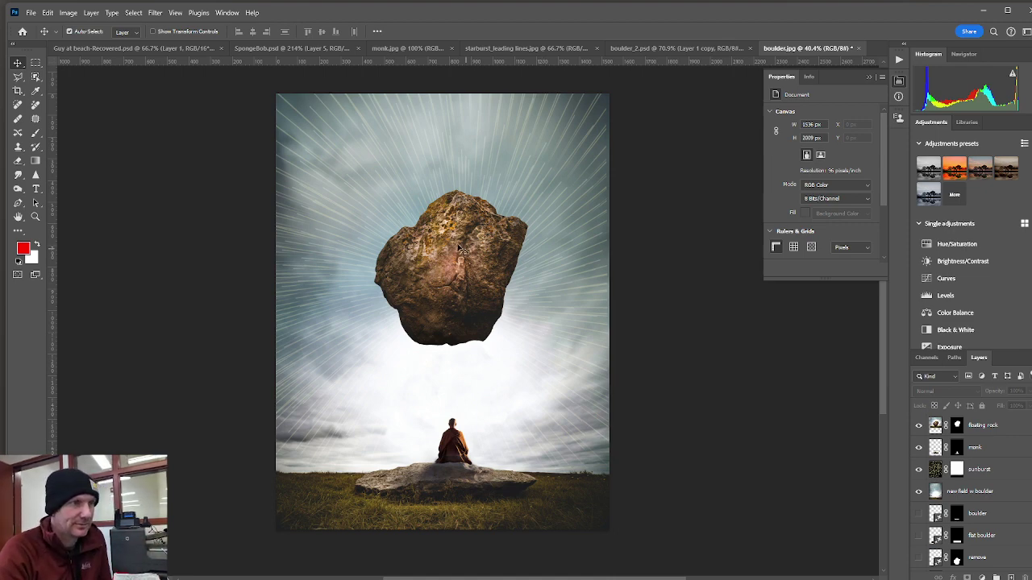
pyautogui.moveTo(459, 249); pyautogui.dragTo(466, 262)
pyautogui.click(666, 434)
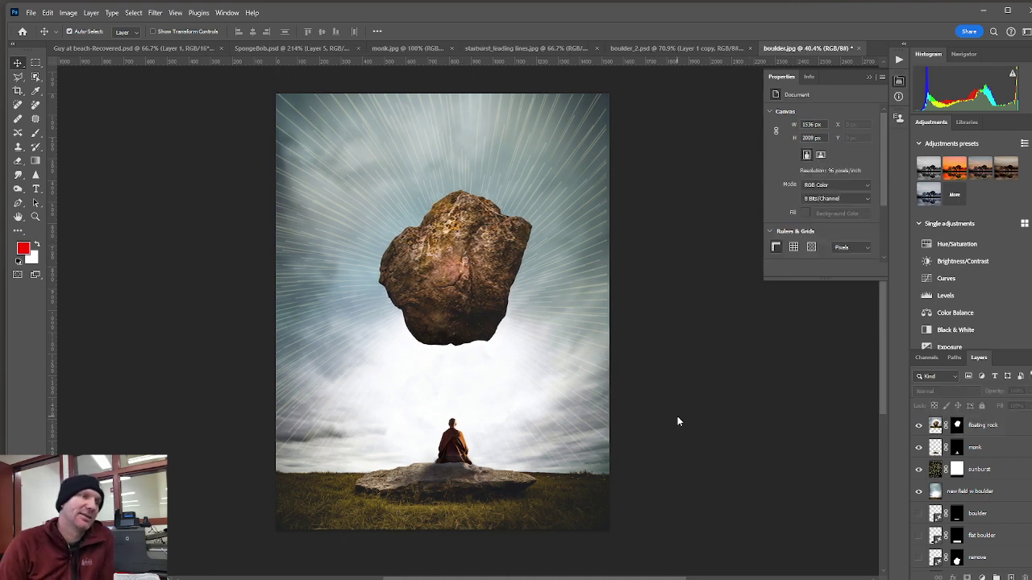